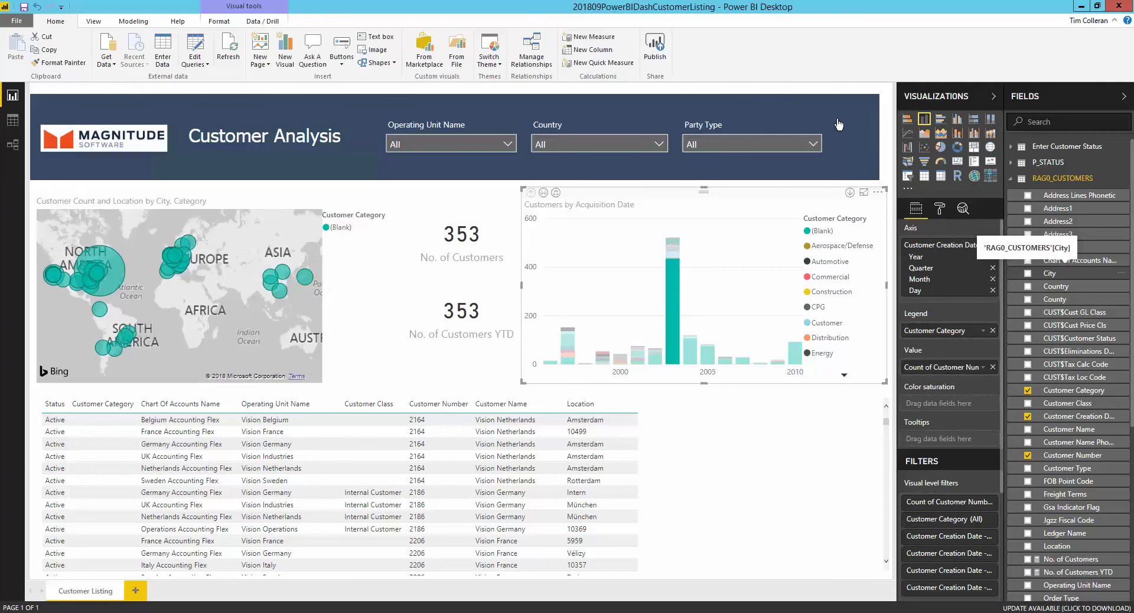
Filter the report's Country slicer to US only
click(660, 145)
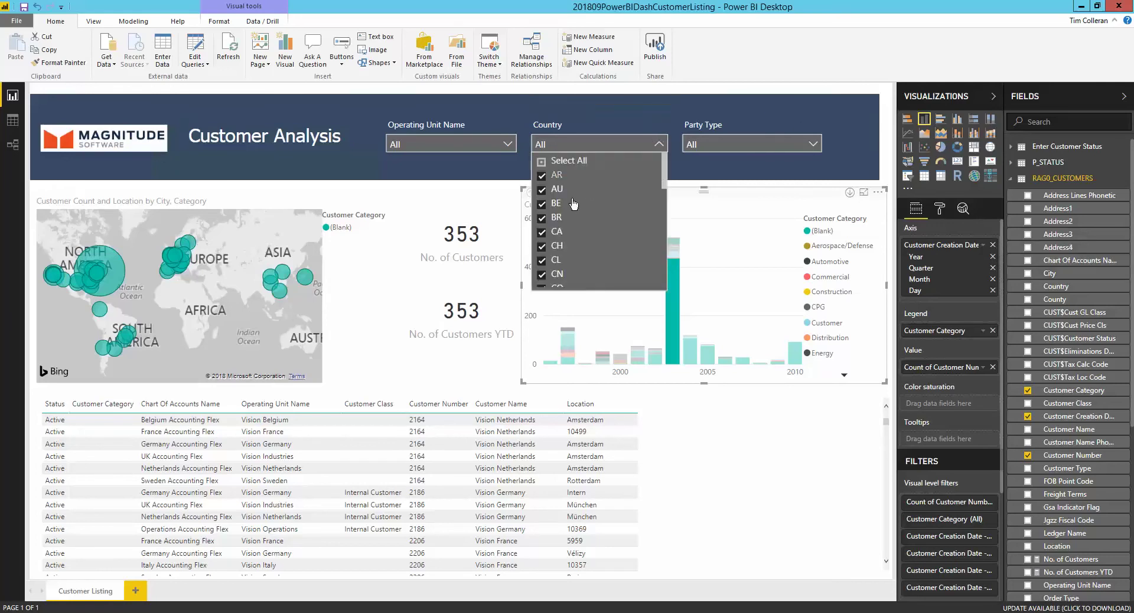
click(547, 161)
scroll(578, 237, down, 3)
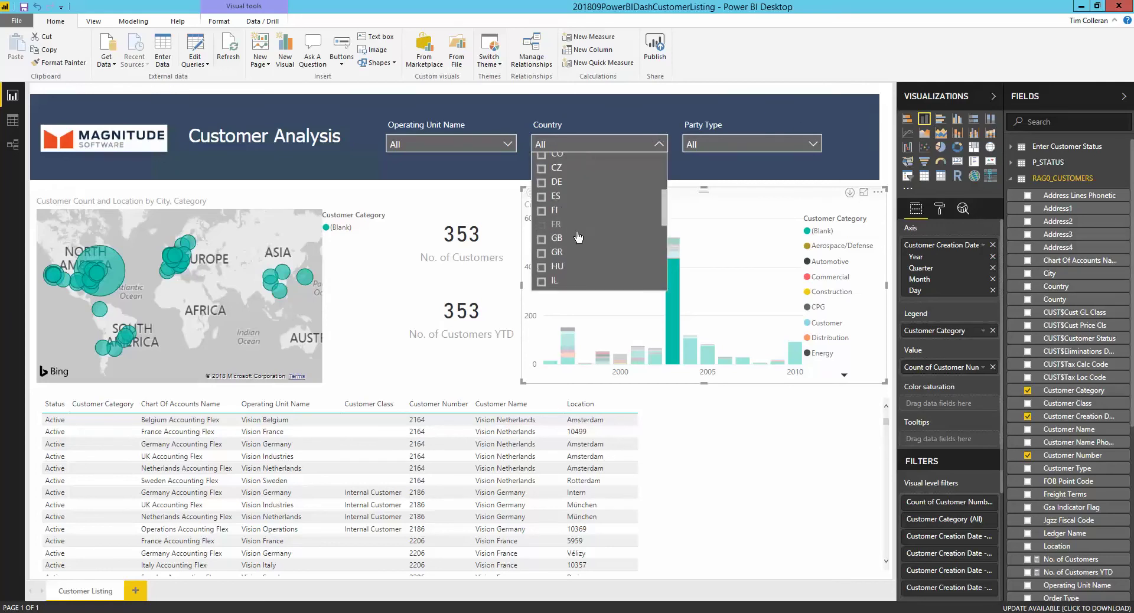
scroll(579, 236, down, 5)
click(541, 281)
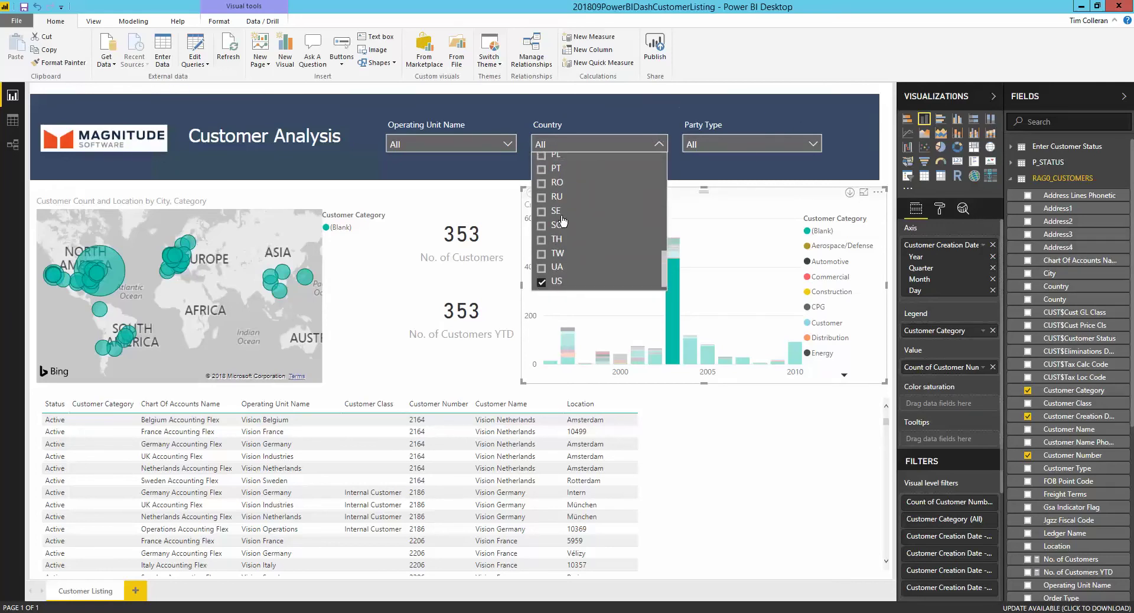
click(624, 136)
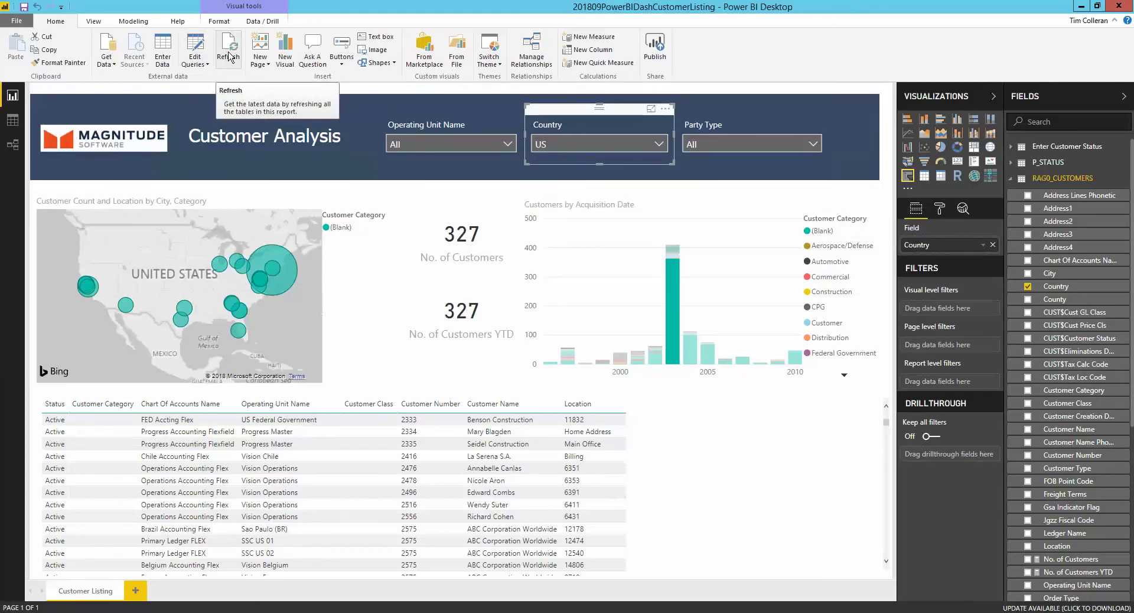
View the query parameter for customer status and close its dialog without changing it
click(195, 61)
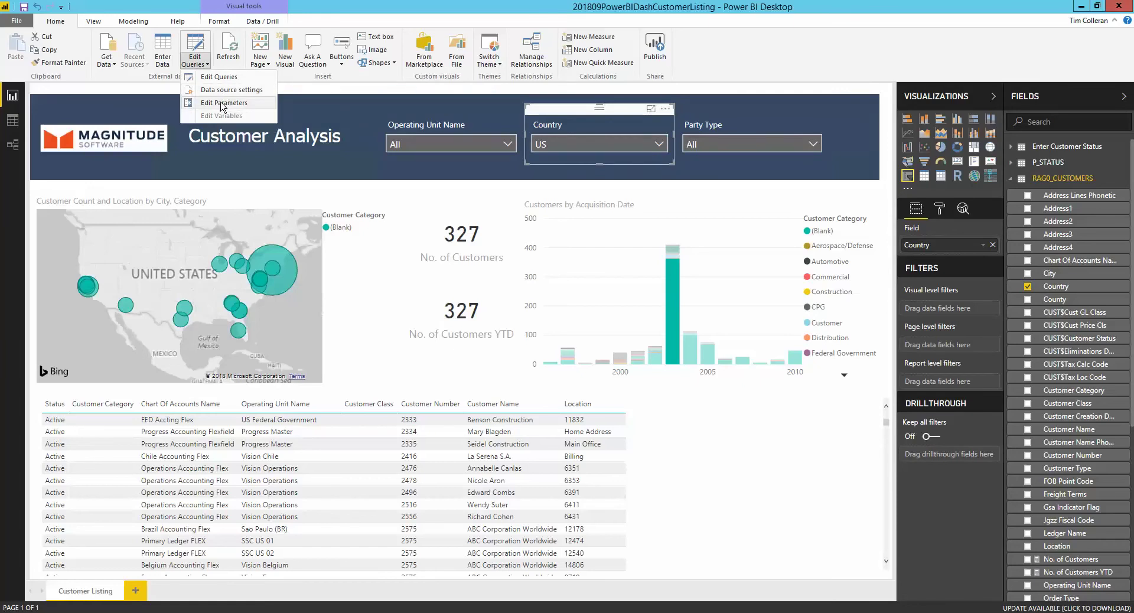
click(222, 104)
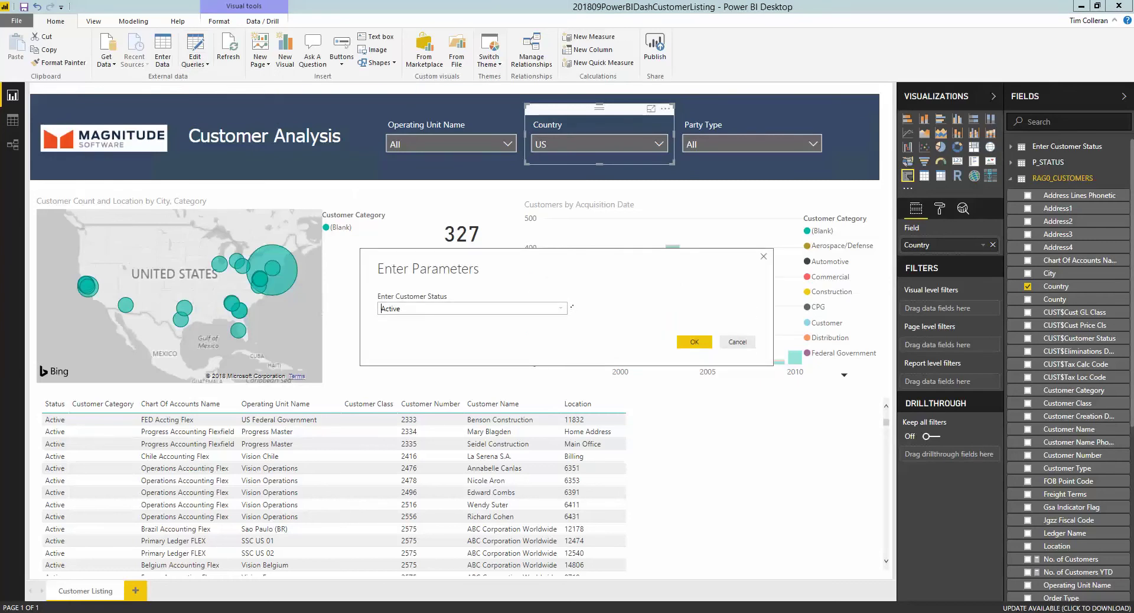
click(733, 342)
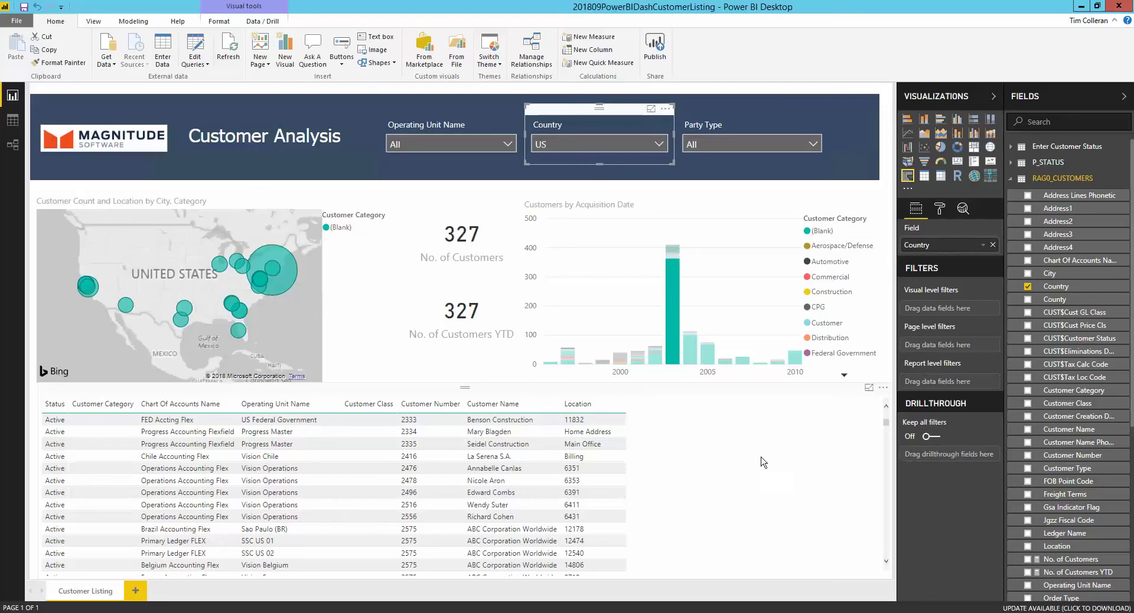
Add the Country field to the customer listing table between Customer Class and Customer Number
click(811, 422)
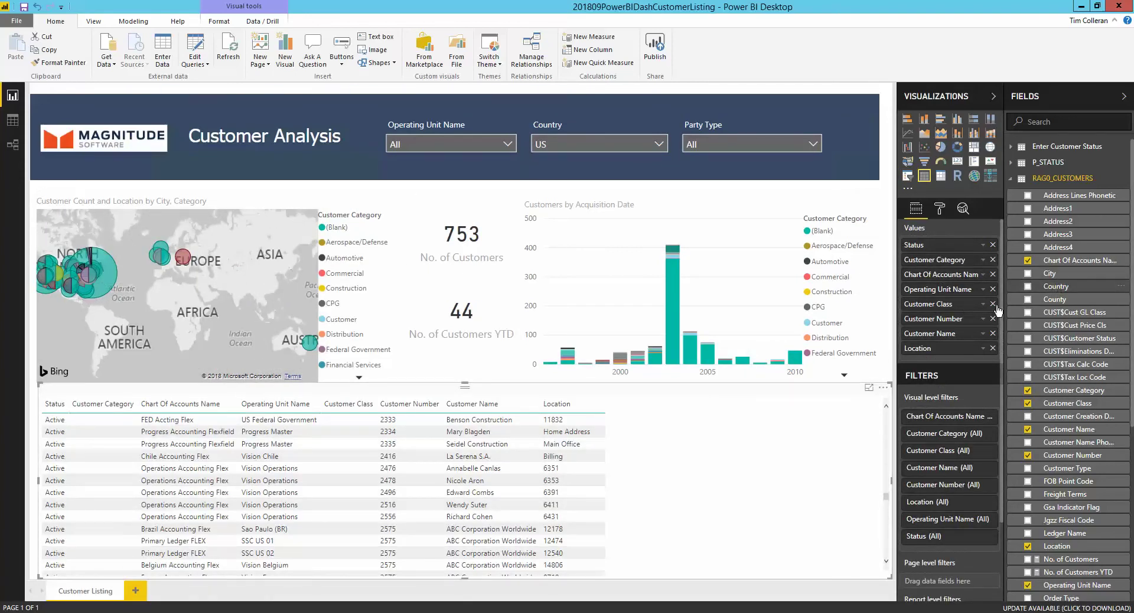
drag(997, 310, 966, 318)
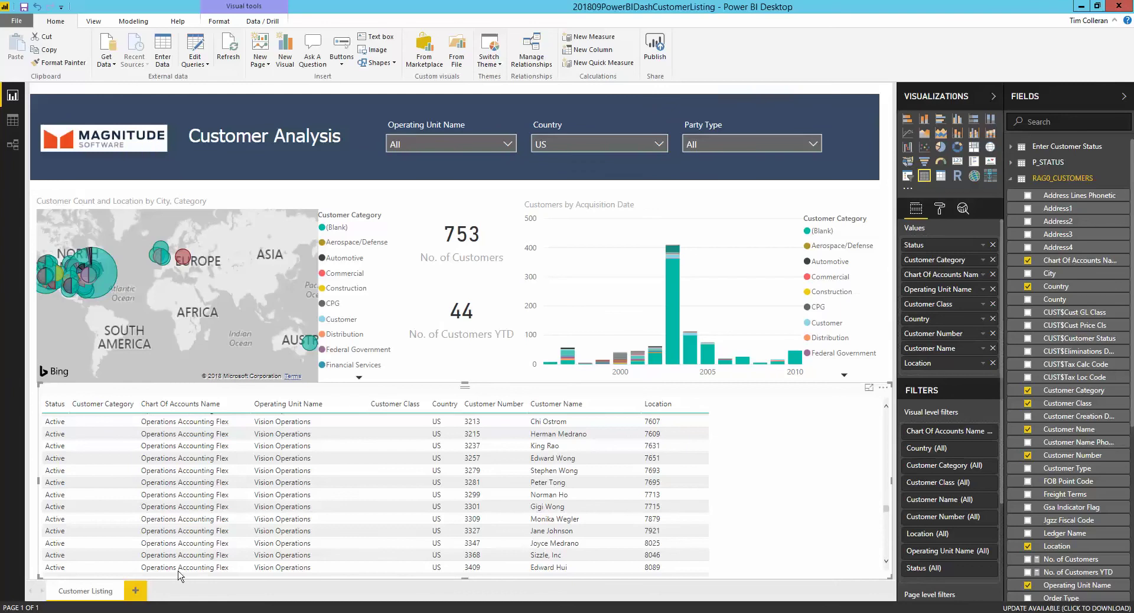
Switch to the browser, sign in to Power BI with the saved account and open the 201809PowerBIDashCustomerListing report from My Workspace
key(alt+Tab)
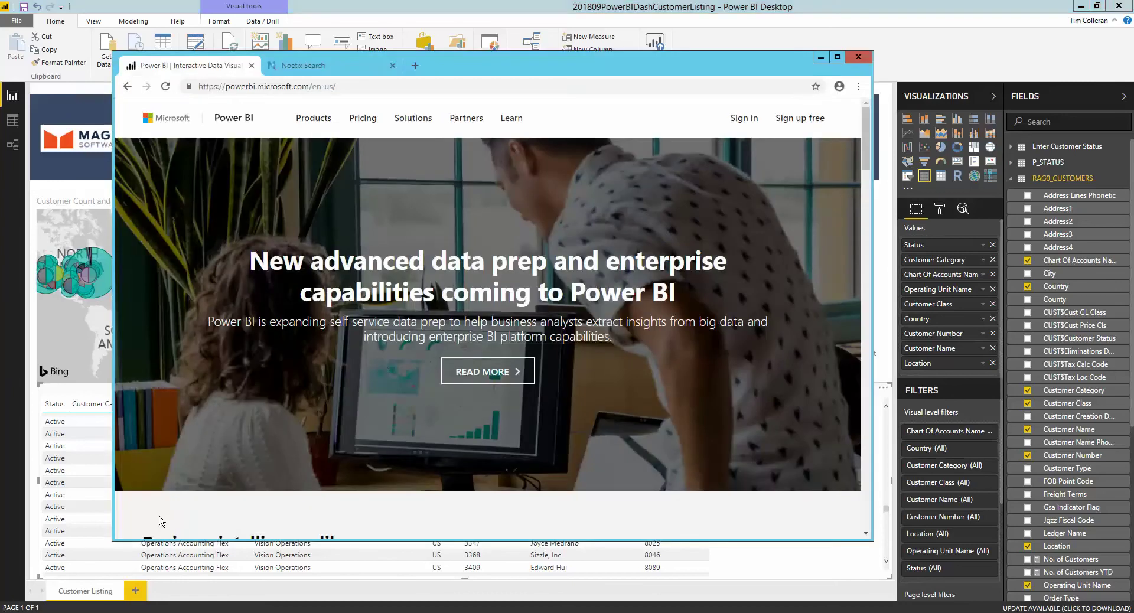
click(741, 121)
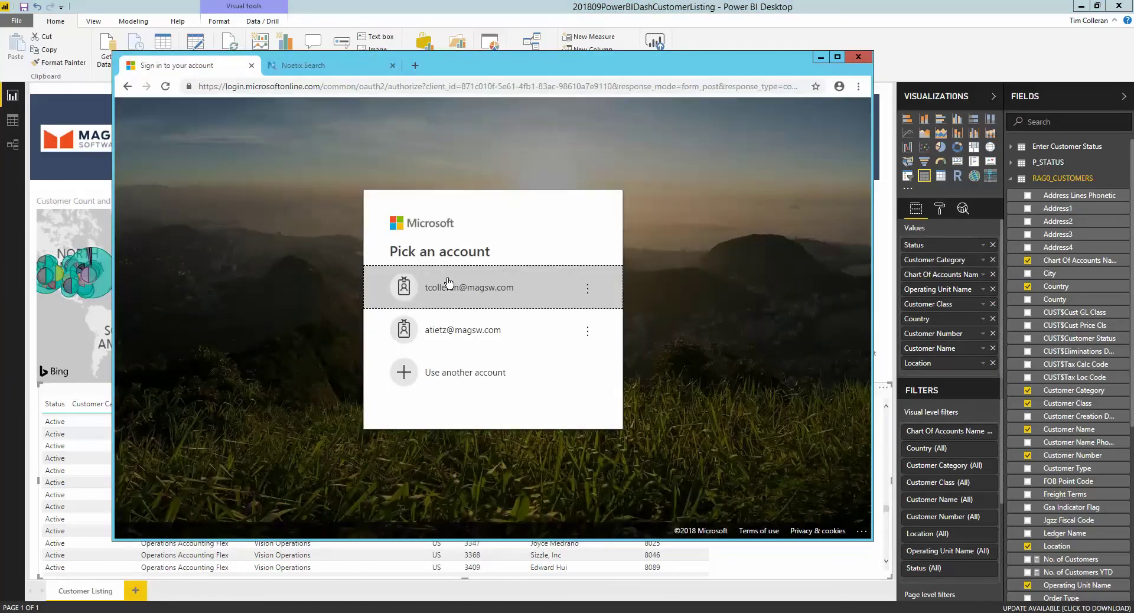
click(448, 284)
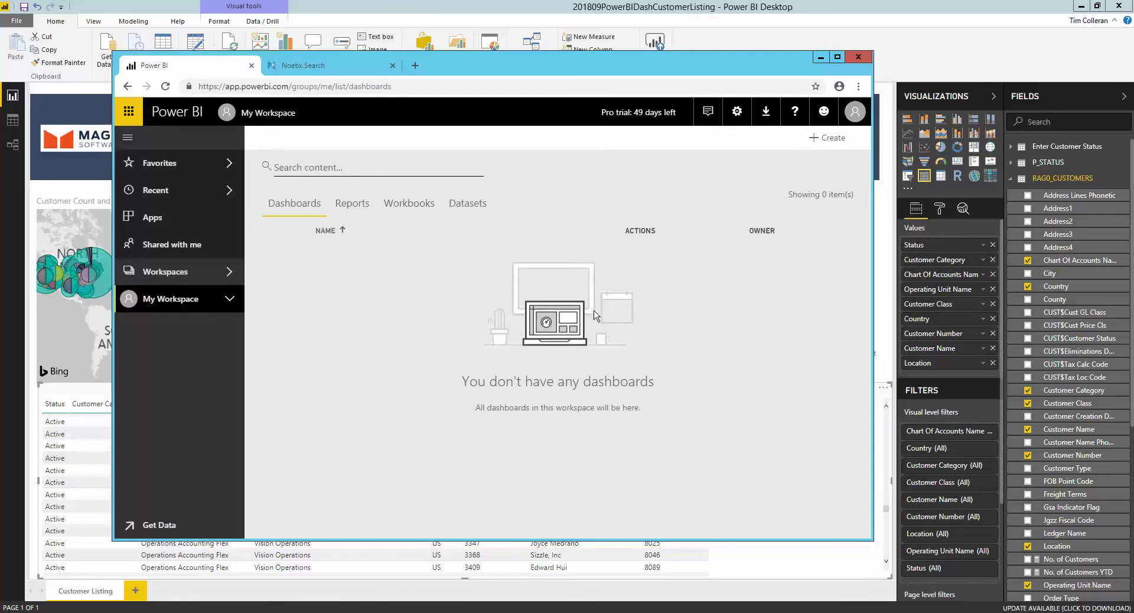
click(229, 301)
click(210, 363)
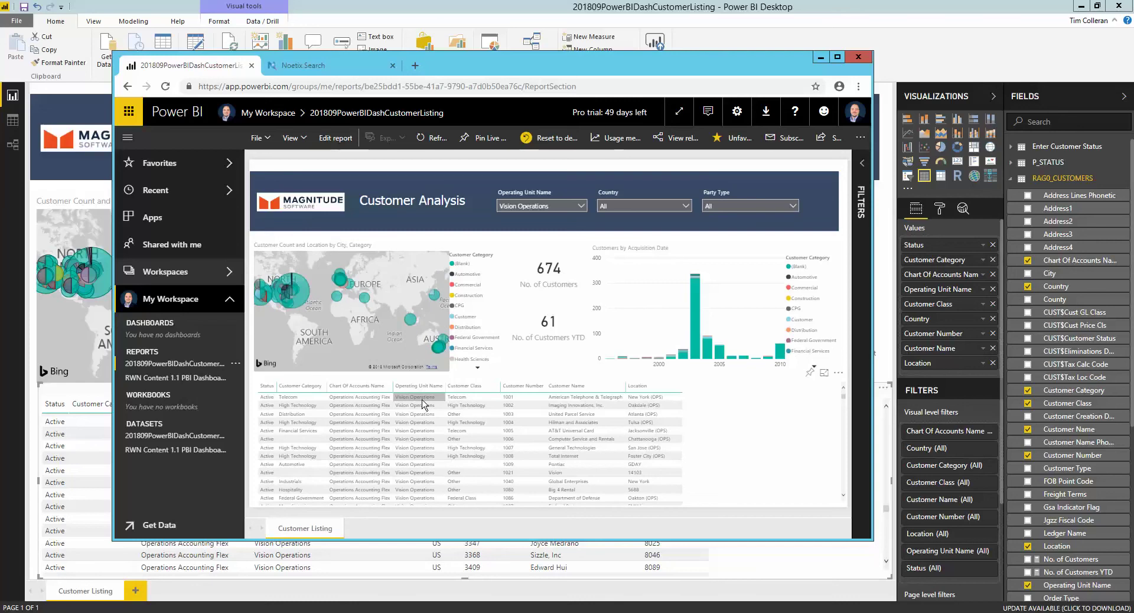
Open the 201809PowerBIDashCustomerListing dataset in a maximized browser window and expand the fields of the RAG0_CUSTOMERS table
click(693, 292)
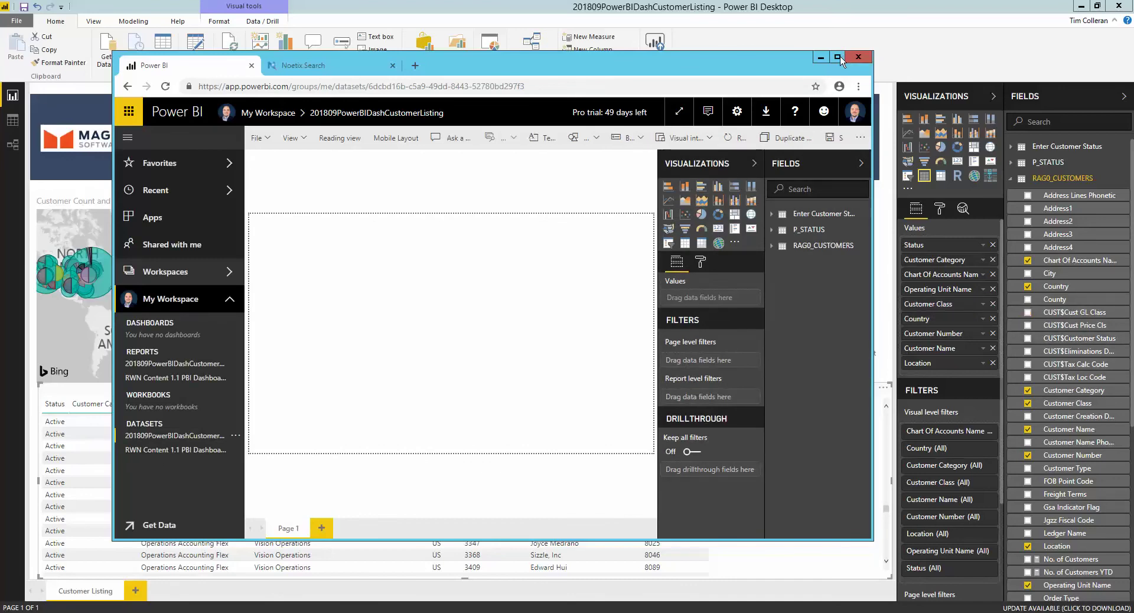
click(843, 57)
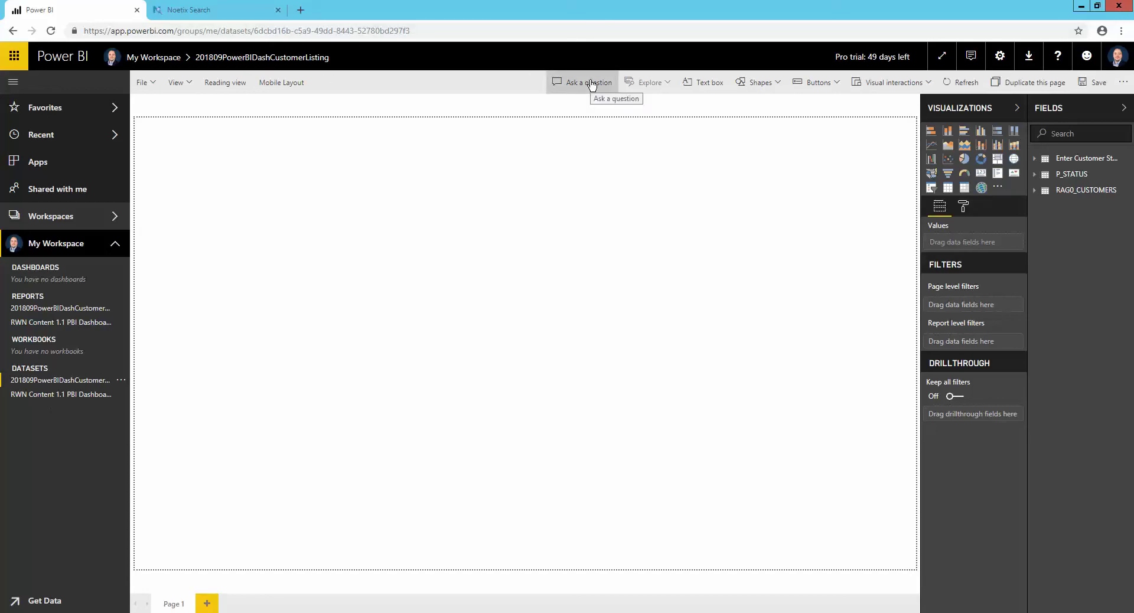
click(1035, 191)
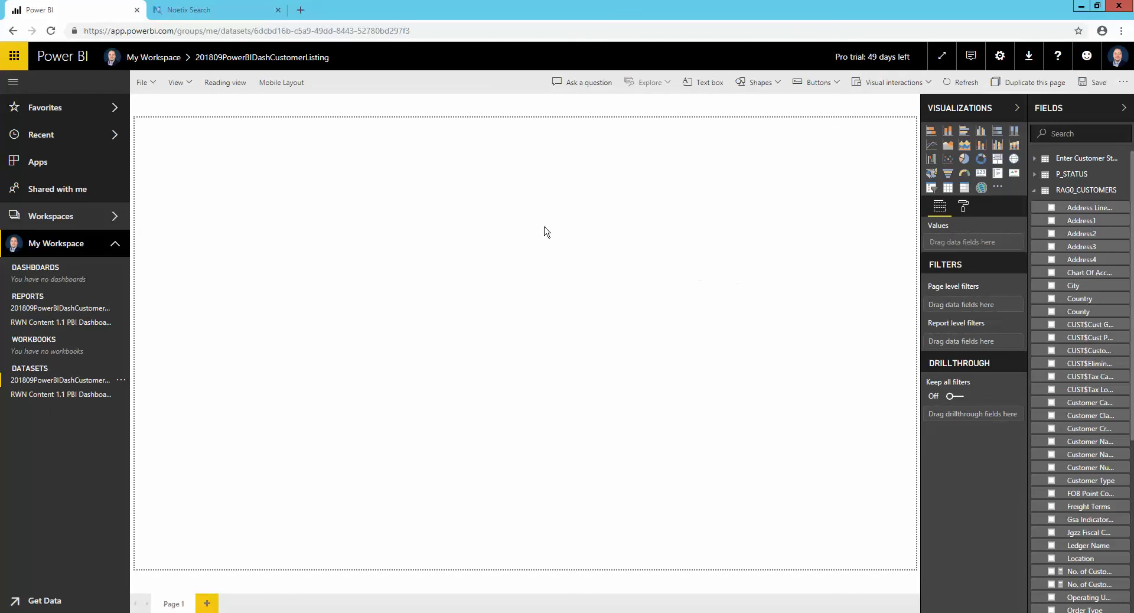
Add a question visual to the blank report page and ask "how many customers are in the US"
double_click(301, 152)
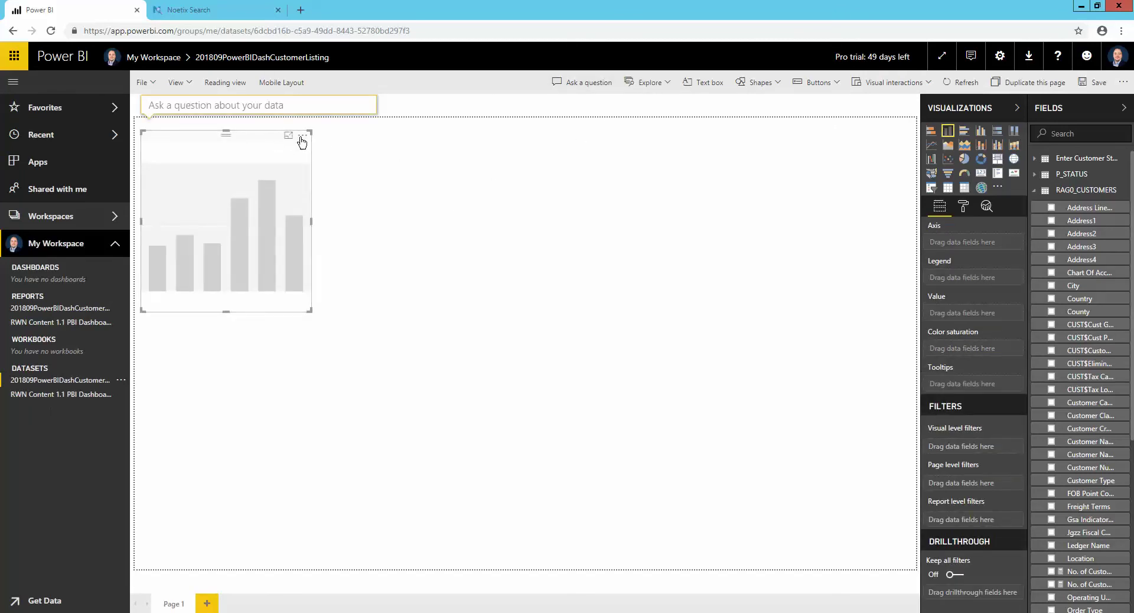
text(how man)
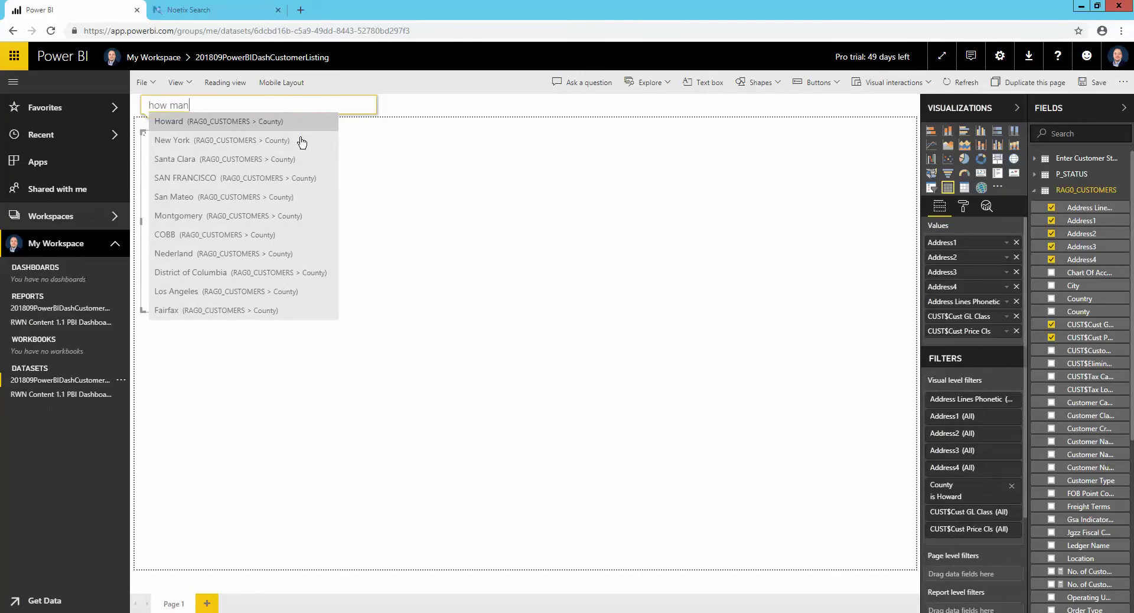
text(y customers)
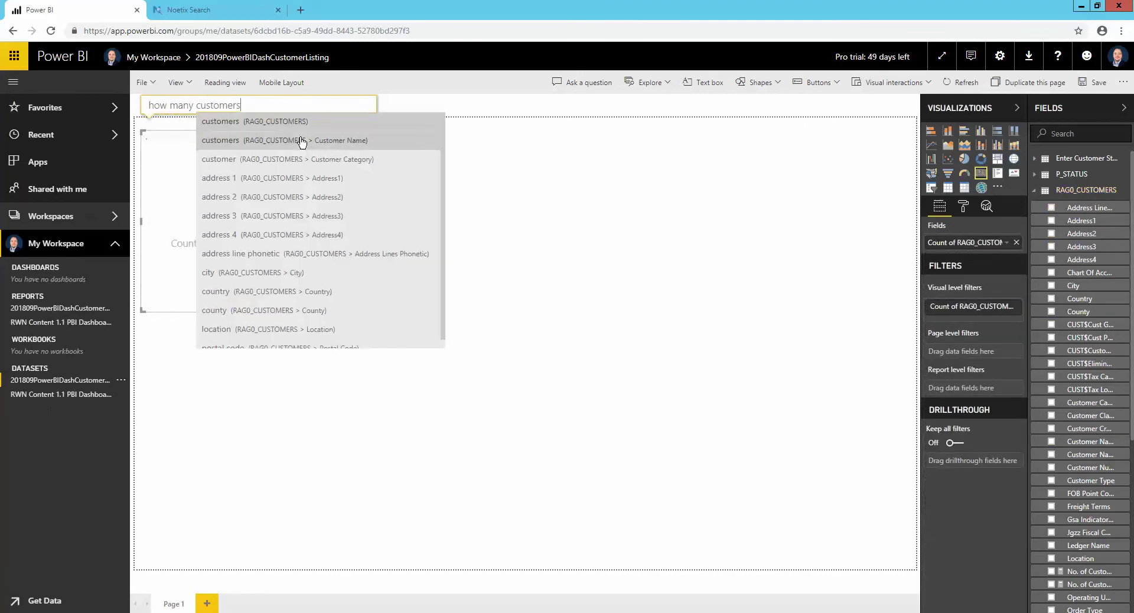
text( are in the US)
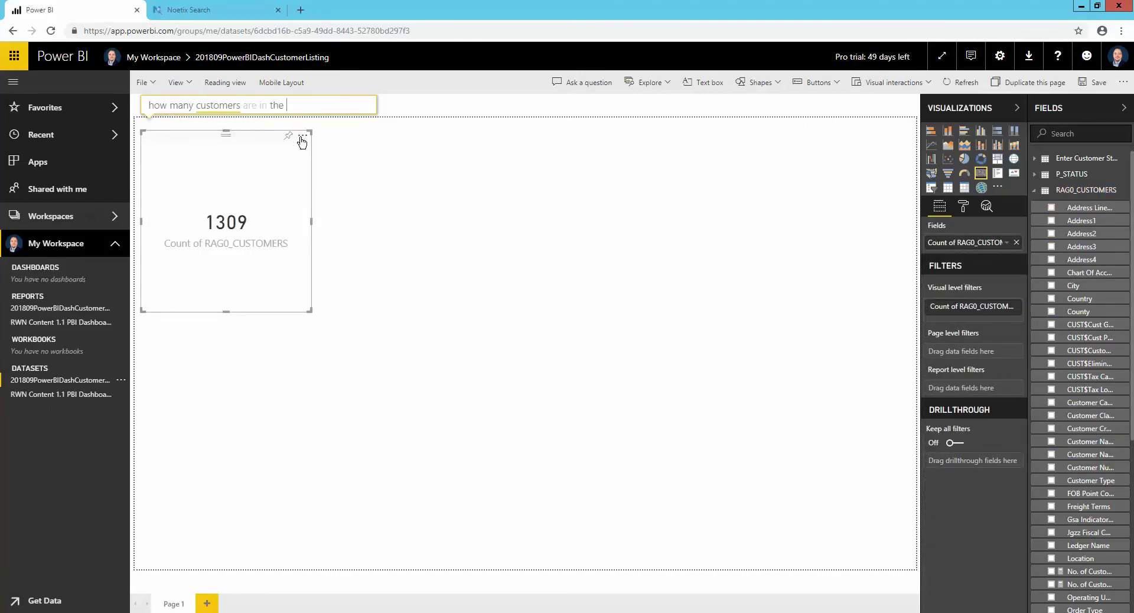
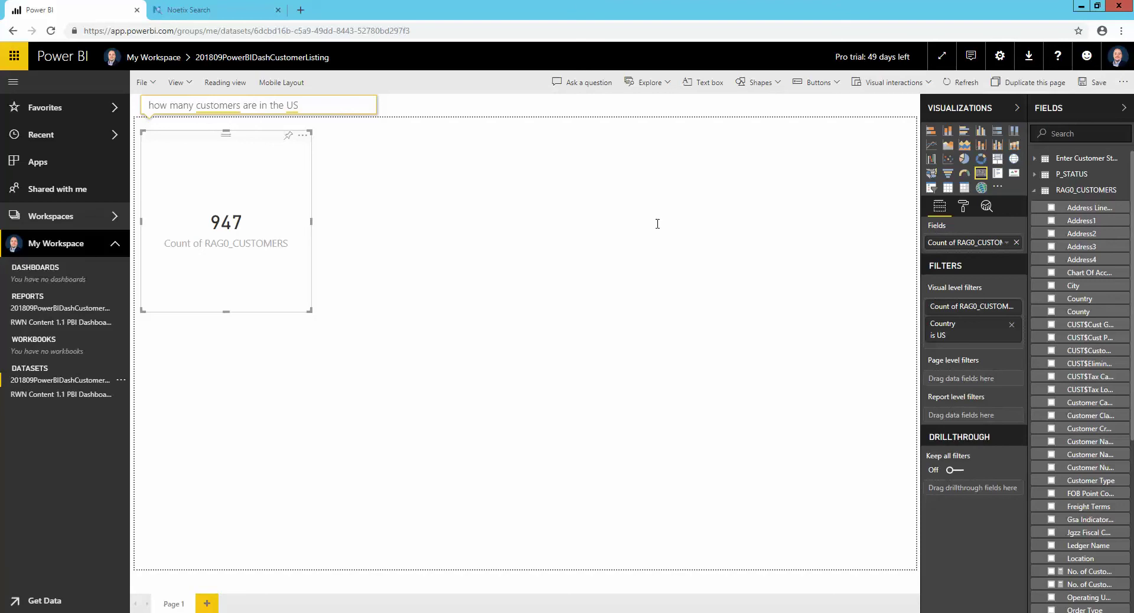
Open the dataset as an Excel PivotTable with Customer Category as rows and No. of Customers and No. of Customers YTD as values
click(1122, 82)
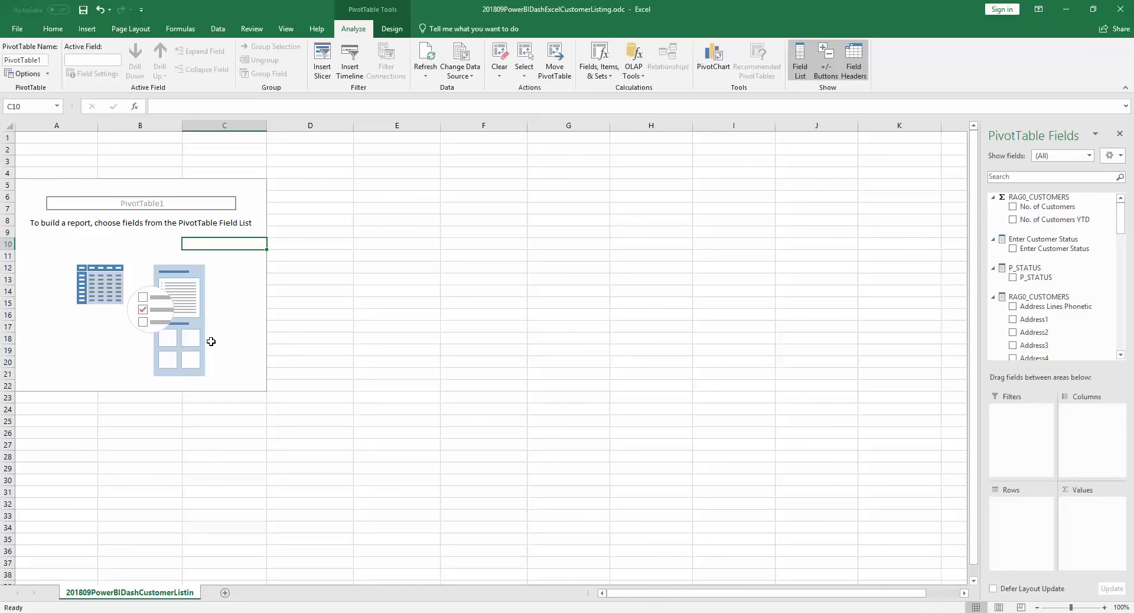
mouse_move(1122, 235)
mouse_down()
mouse_move(1118, 274)
mouse_move(1112, 231)
mouse_up()
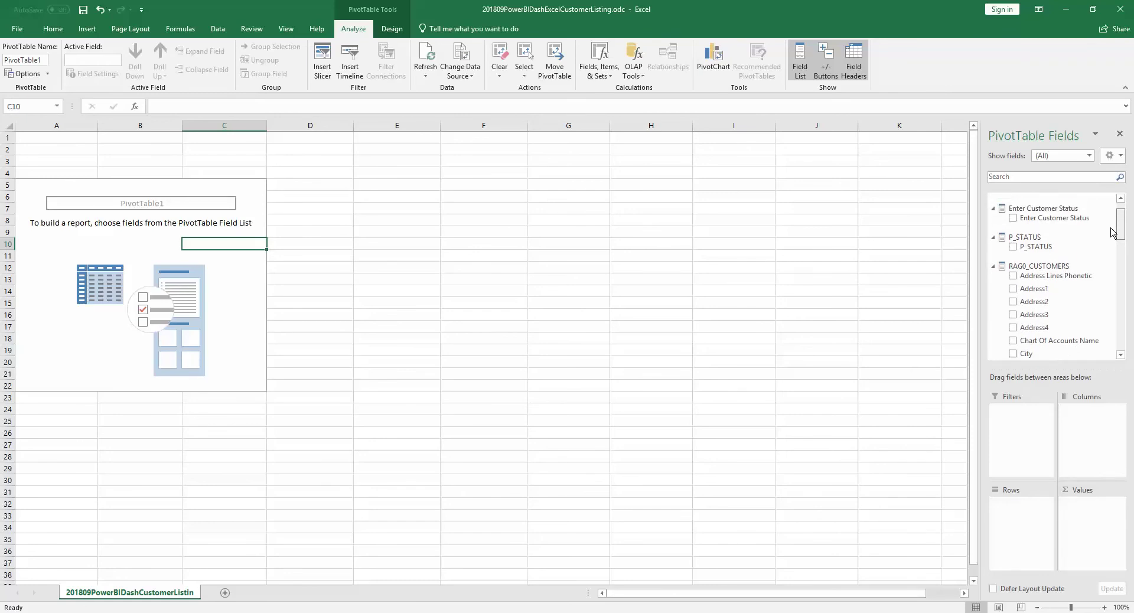
drag(1111, 232, 1117, 279)
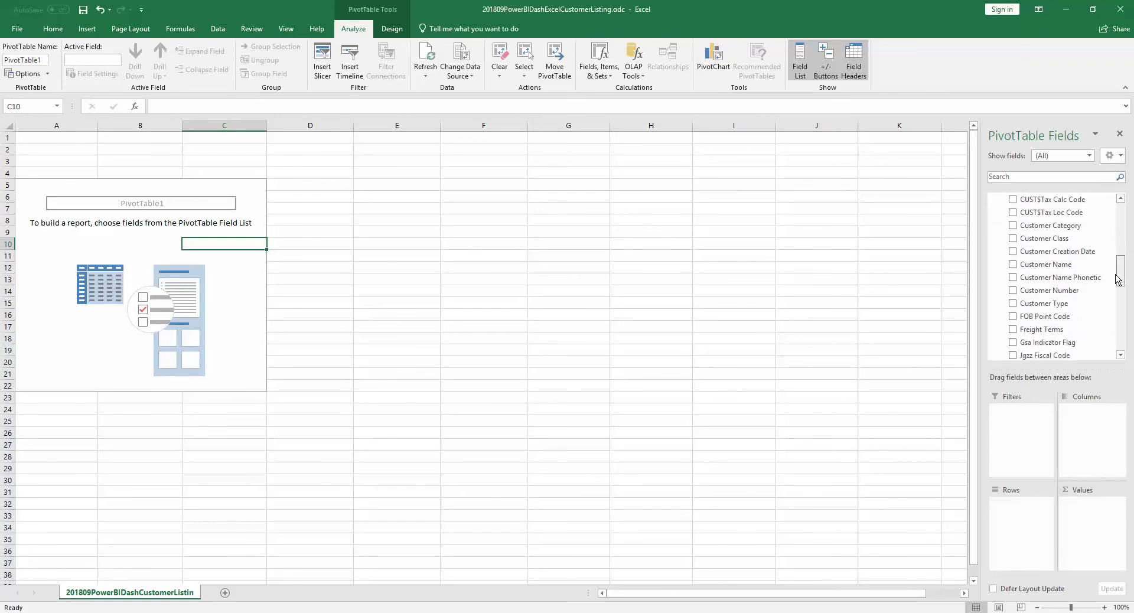
click(1050, 225)
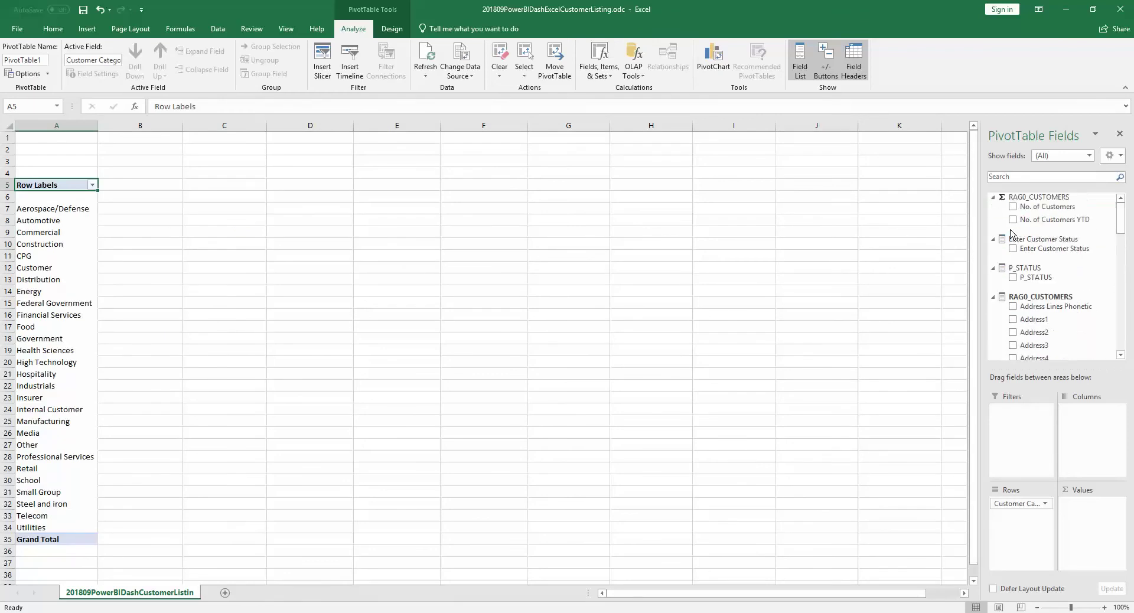
click(1014, 207)
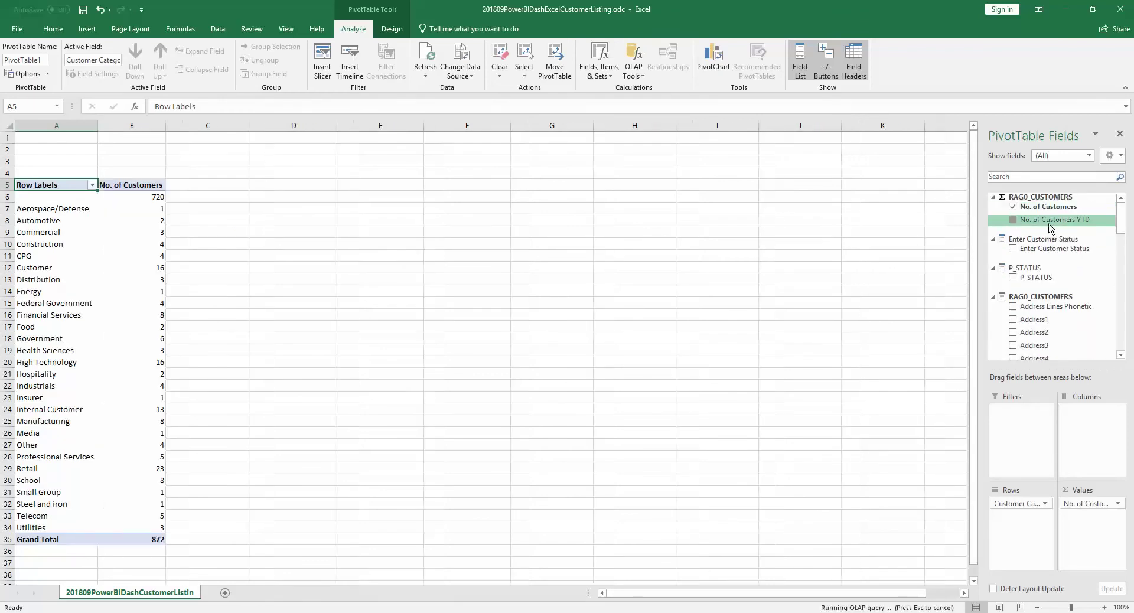
Add Operating Unit Name and Party Type as filters of the PivotTable
scroll(1113, 299, down, 6)
scroll(1113, 298, down, 1)
click(1063, 287)
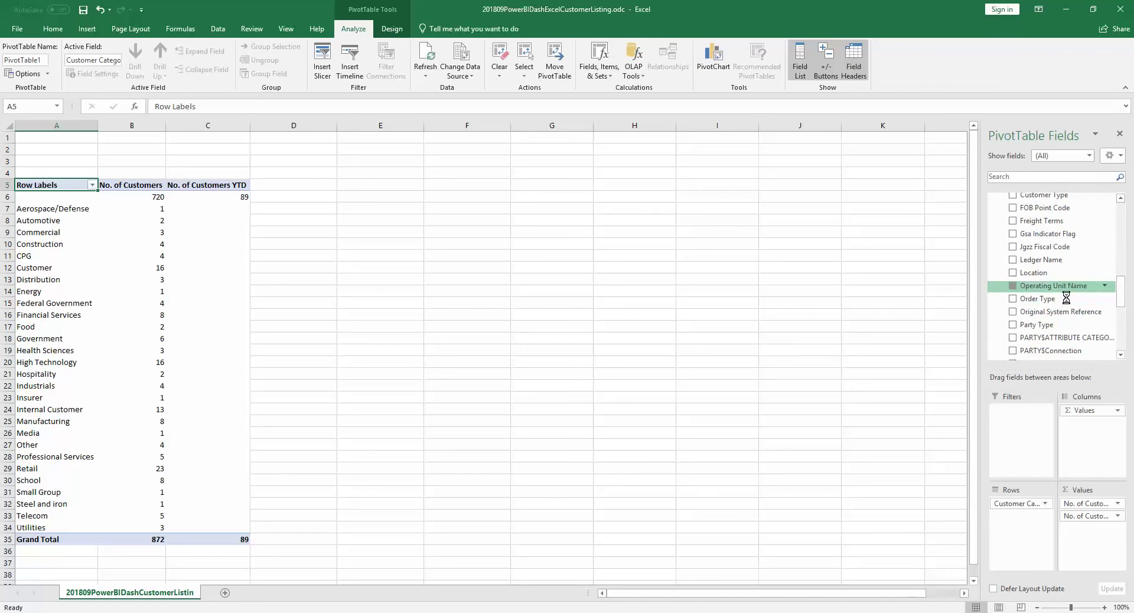
drag(1052, 520, 1024, 421)
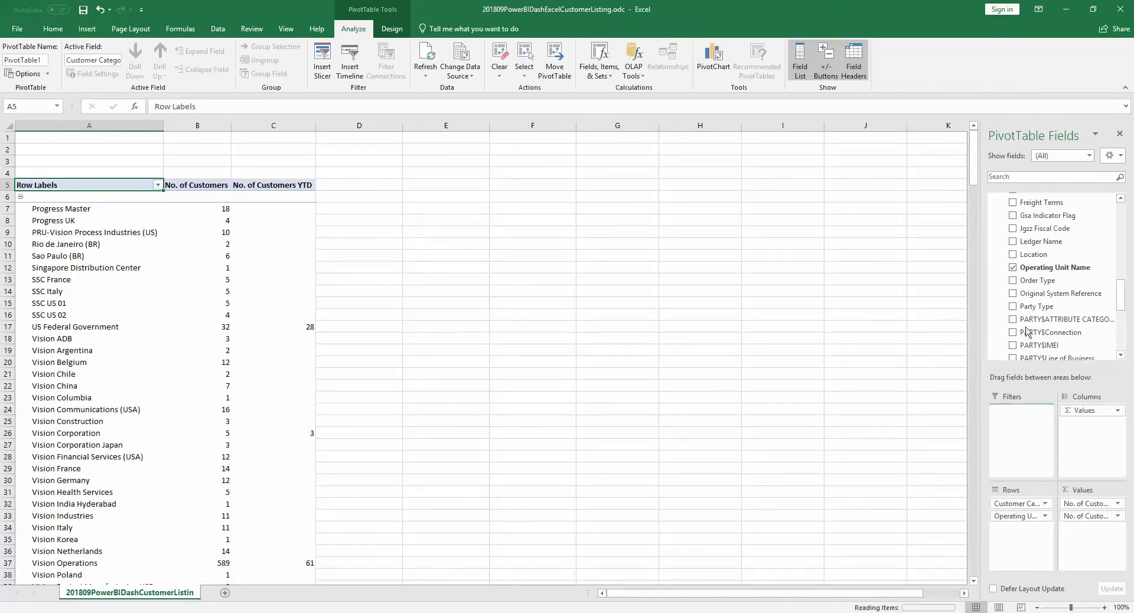
drag(1037, 306, 1021, 423)
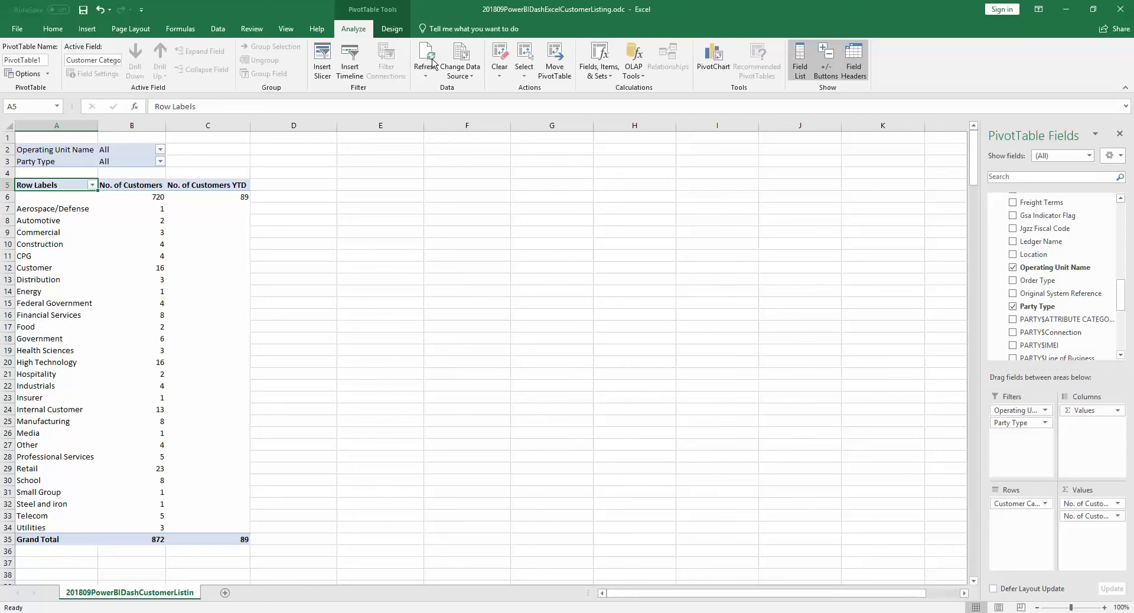
Drill through to the detail records behind the No. of Customers grand total and browse their columns
click(345, 340)
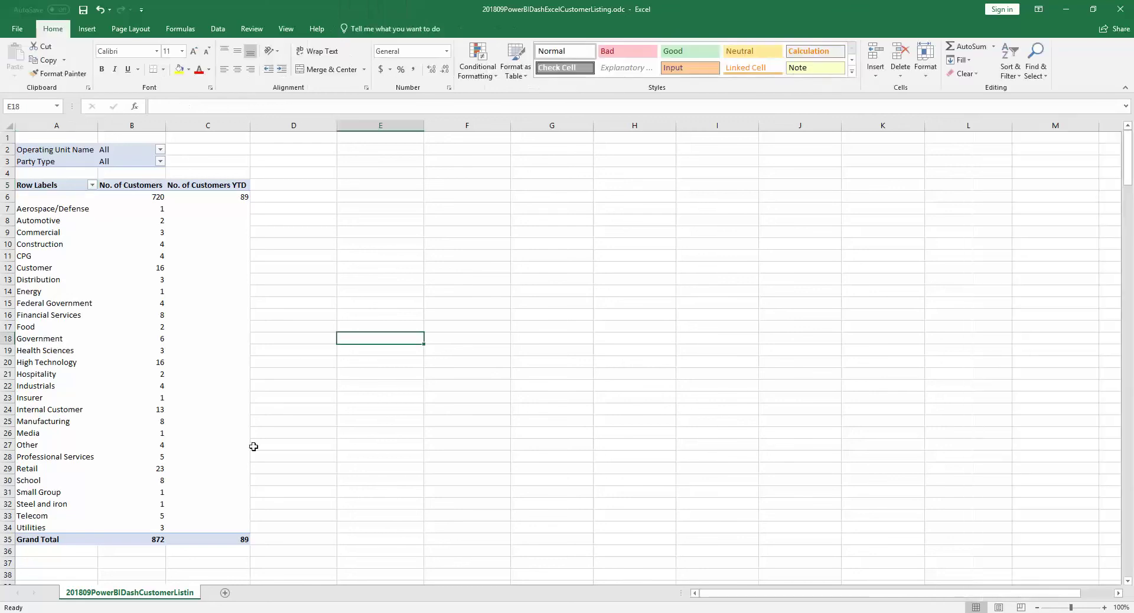
double_click(154, 533)
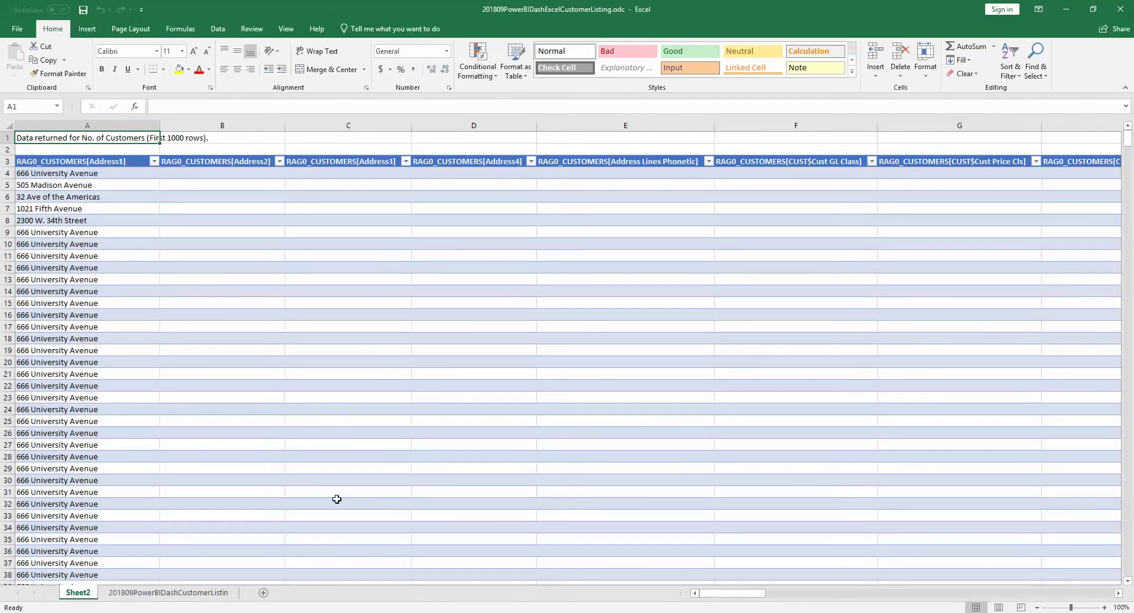
drag(738, 598, 930, 583)
click(927, 593)
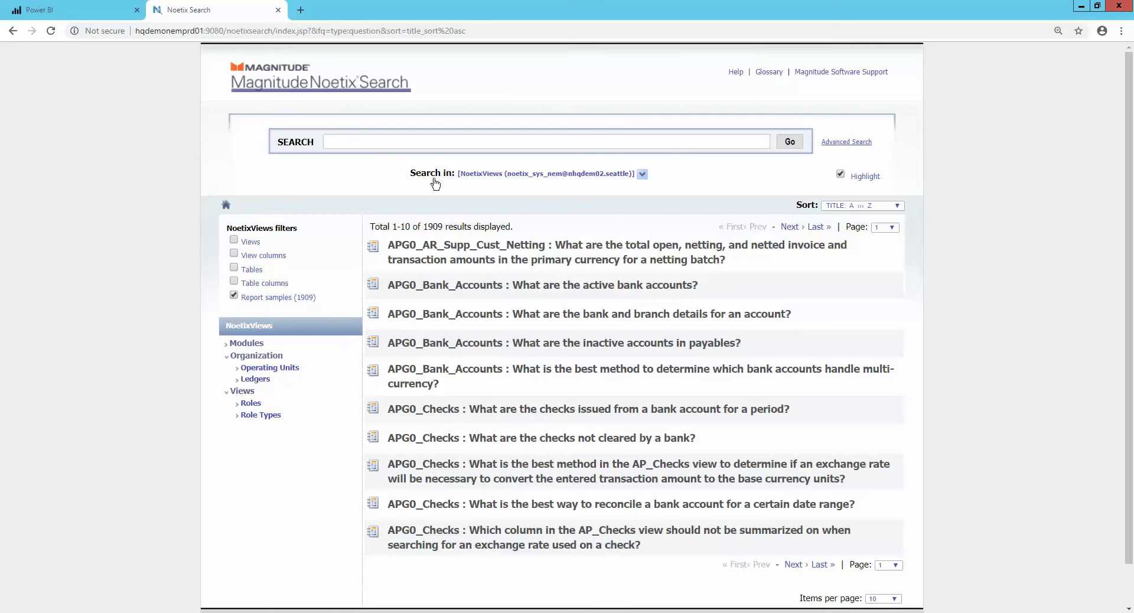
Switch to Noetix Search, search for "active customers" and open the RAG0_Customers sample "Which customers are active or inactive?"
click(376, 142)
text(ac)
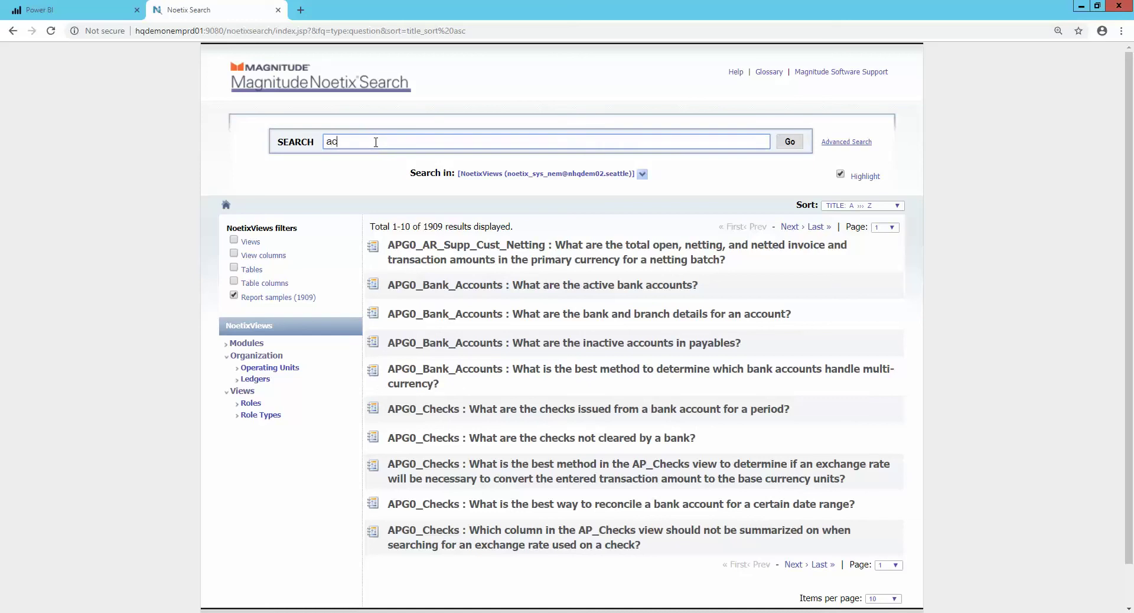
text(tive customers)
key(Return)
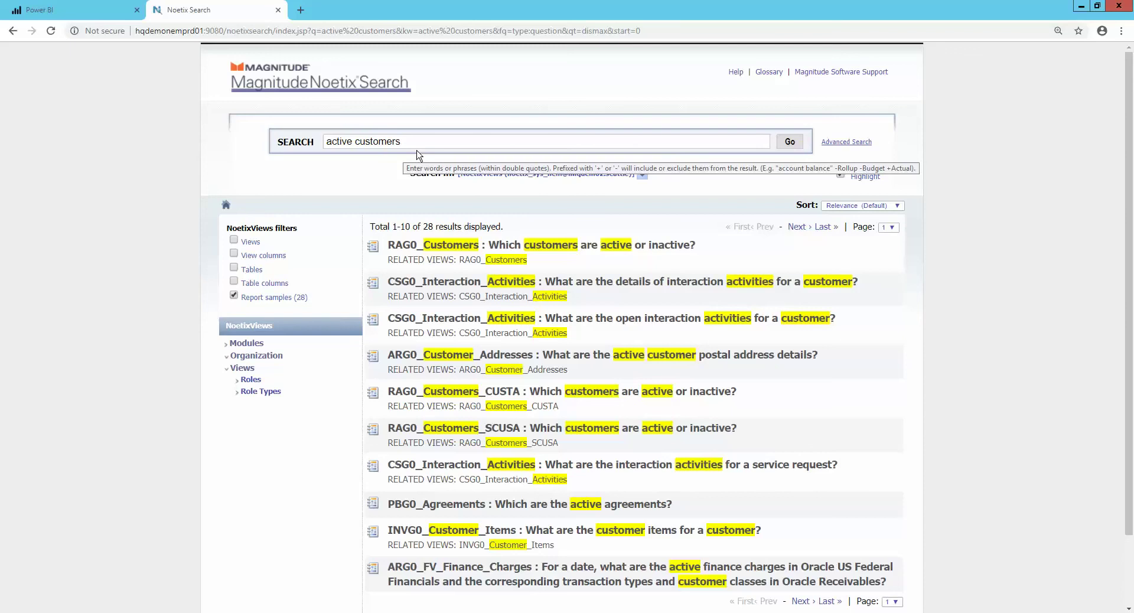
click(545, 248)
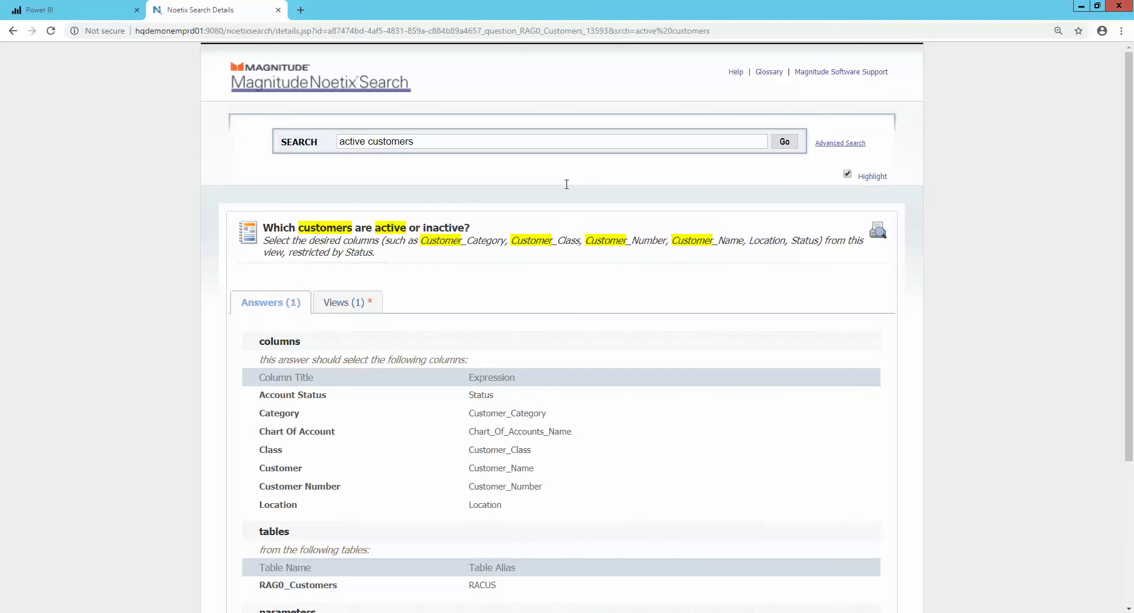
Review the sample's tables and parameters, switch to Noetix Generator for Power BI and select the RAG0_Customers view under Receivables Views
scroll(565, 180, down, 3)
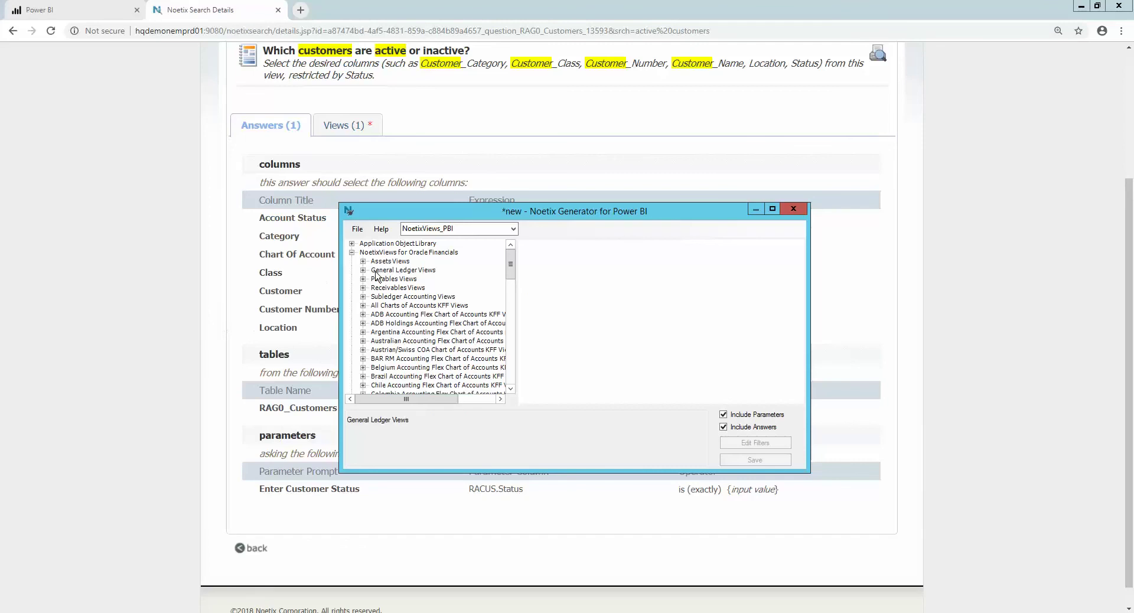
click(364, 288)
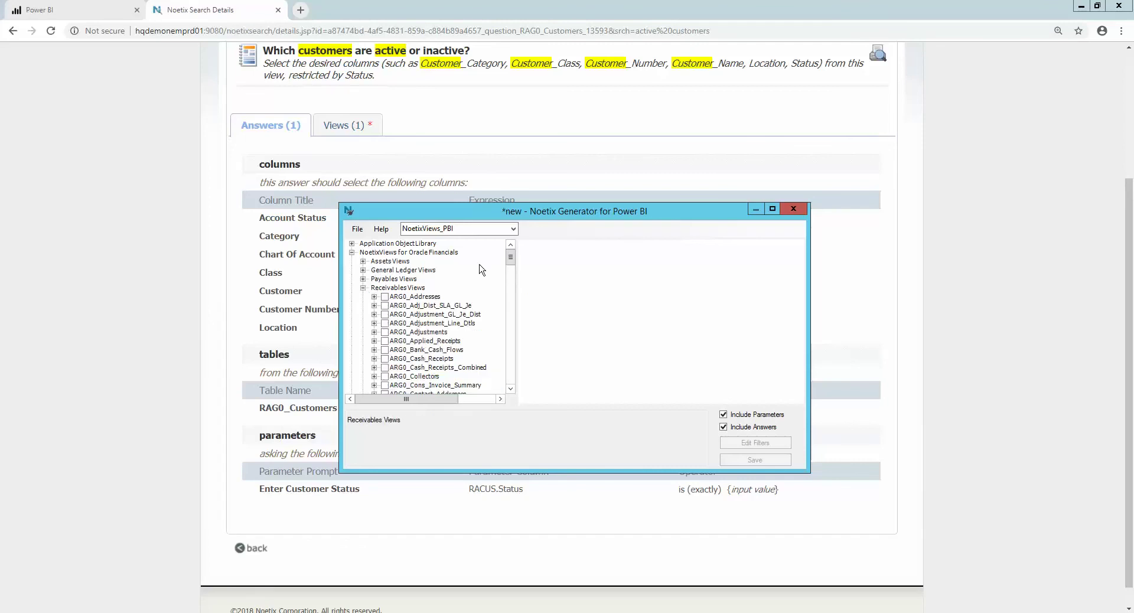
drag(512, 264, 518, 326)
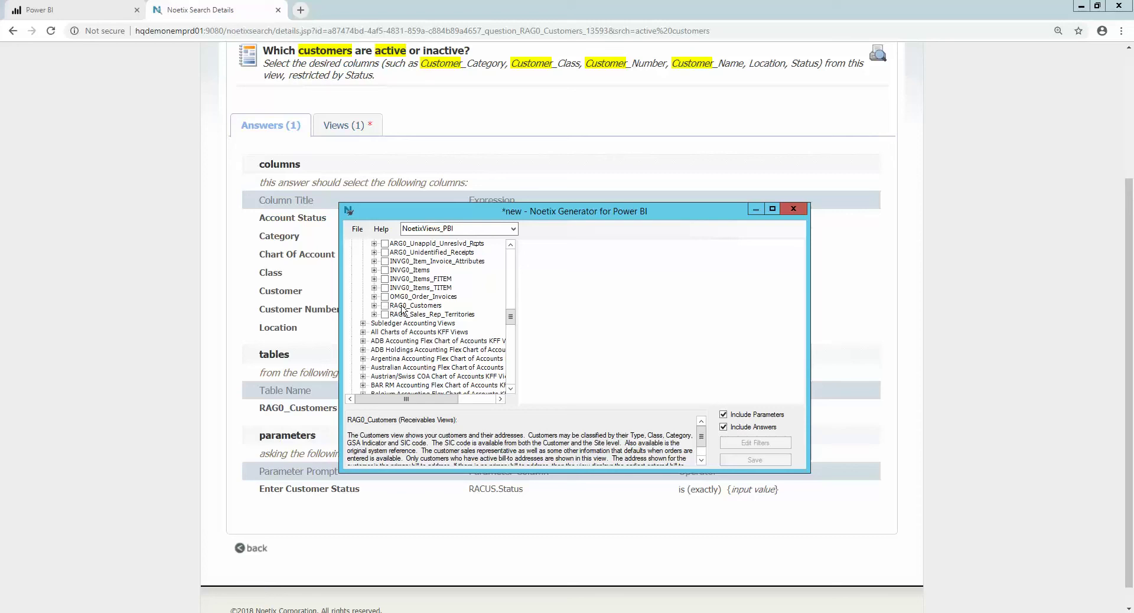
click(389, 306)
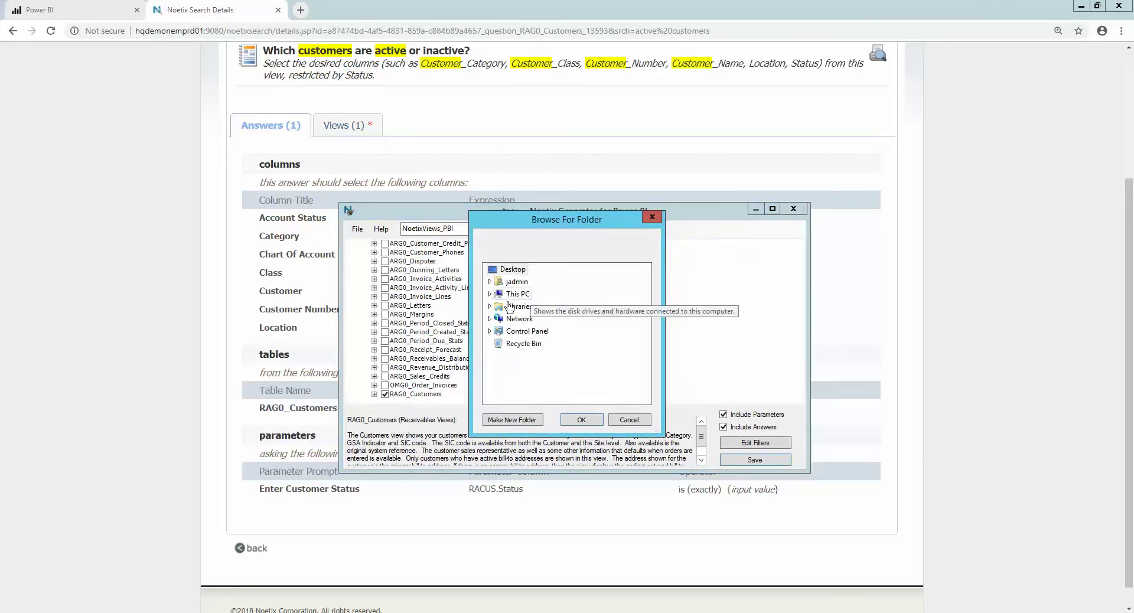
Save the generated RAG0_Customers Power BI files to the Webcast folder within Documents > Staff
double_click(515, 282)
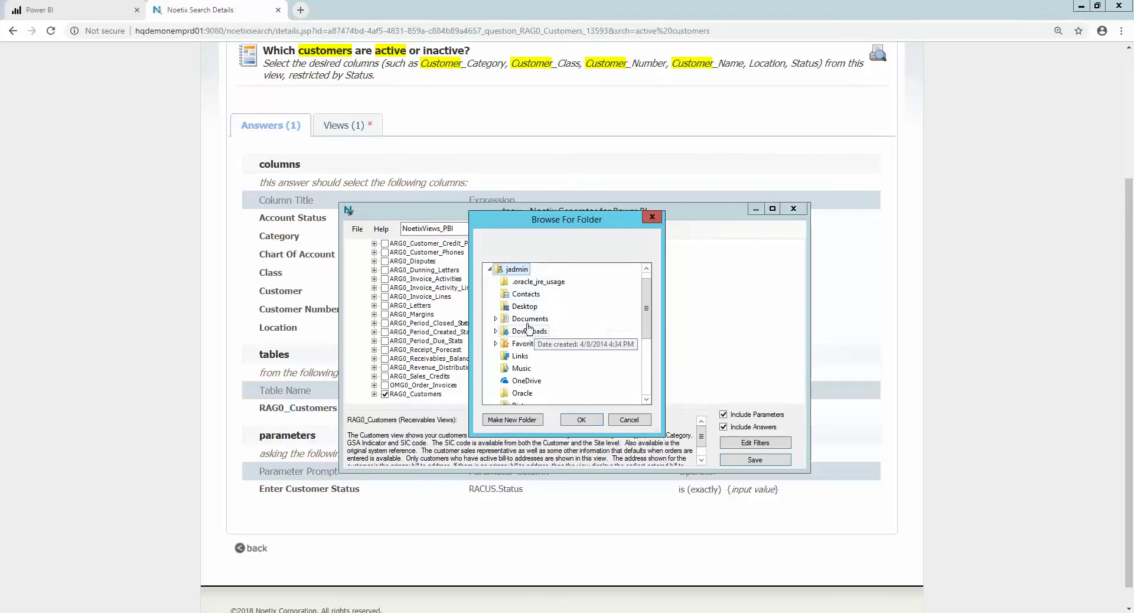
double_click(530, 319)
double_click(525, 355)
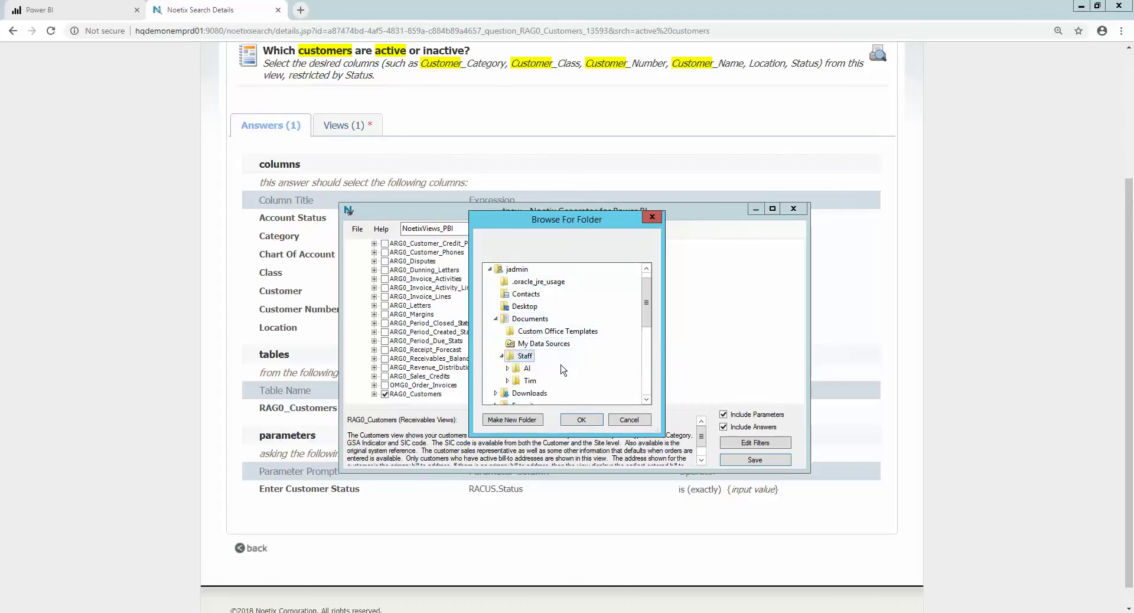
double_click(530, 380)
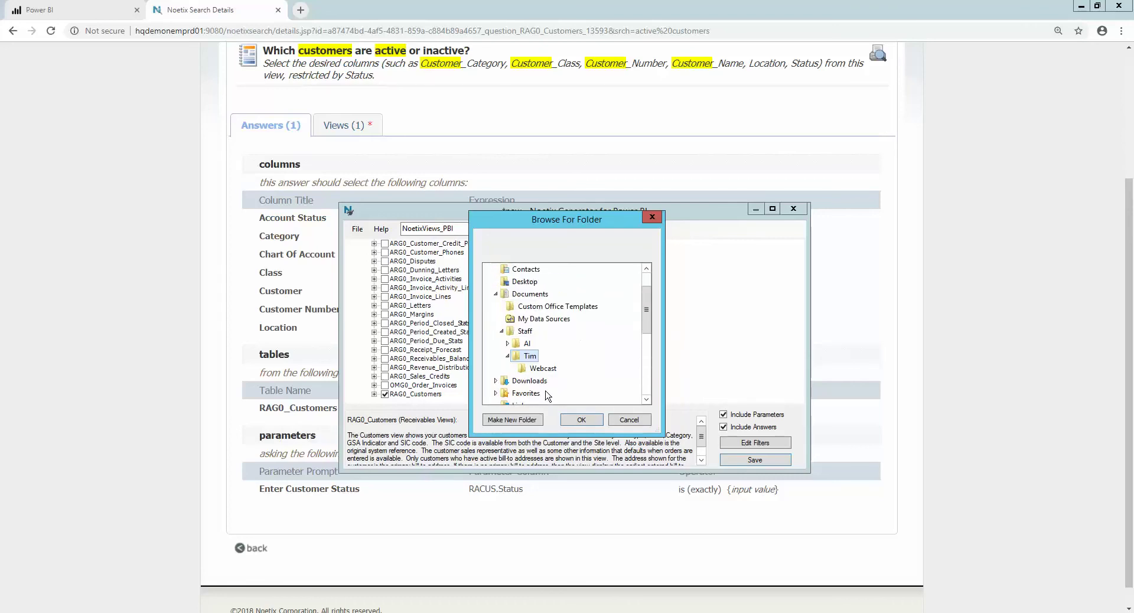
click(543, 368)
click(582, 421)
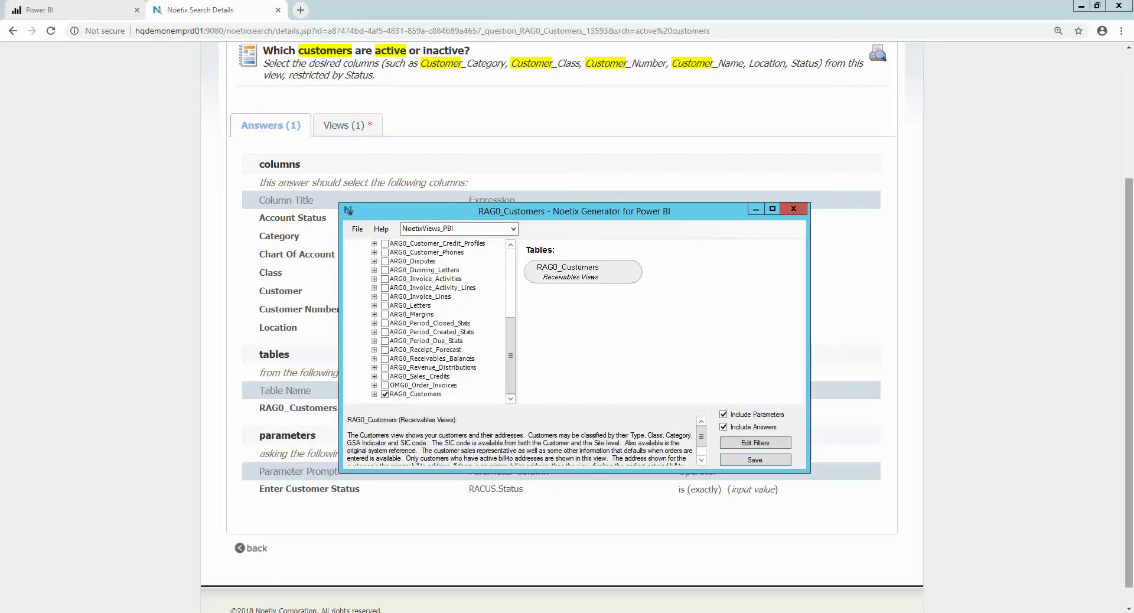
Open "RAG0_Customers Which customers are active or inactive" from the Webcast folder in Power BI Desktop
click(329, 608)
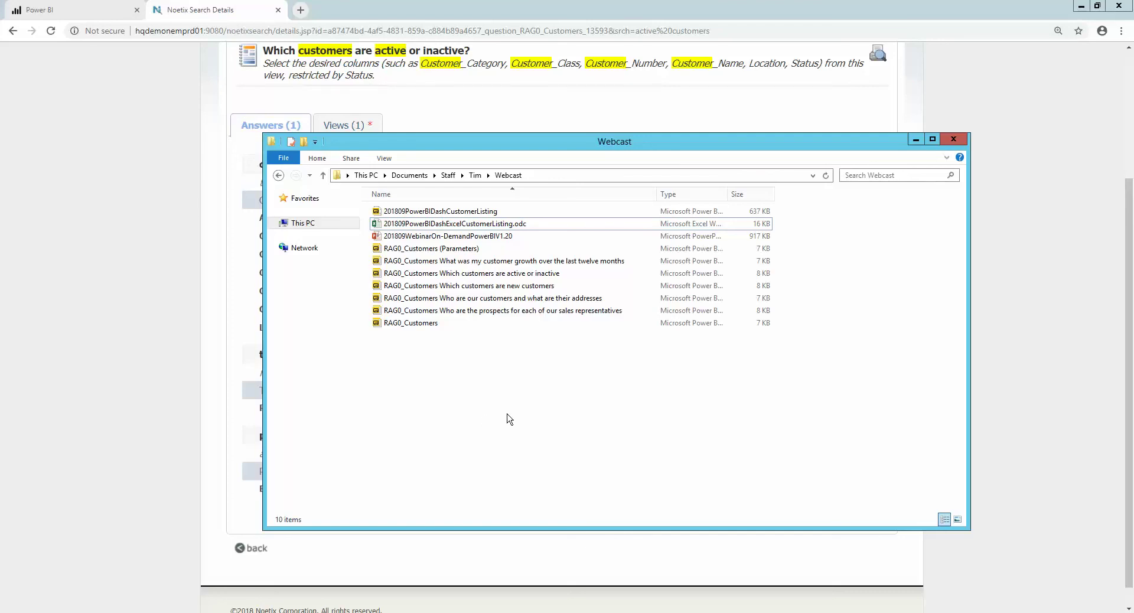
click(503, 279)
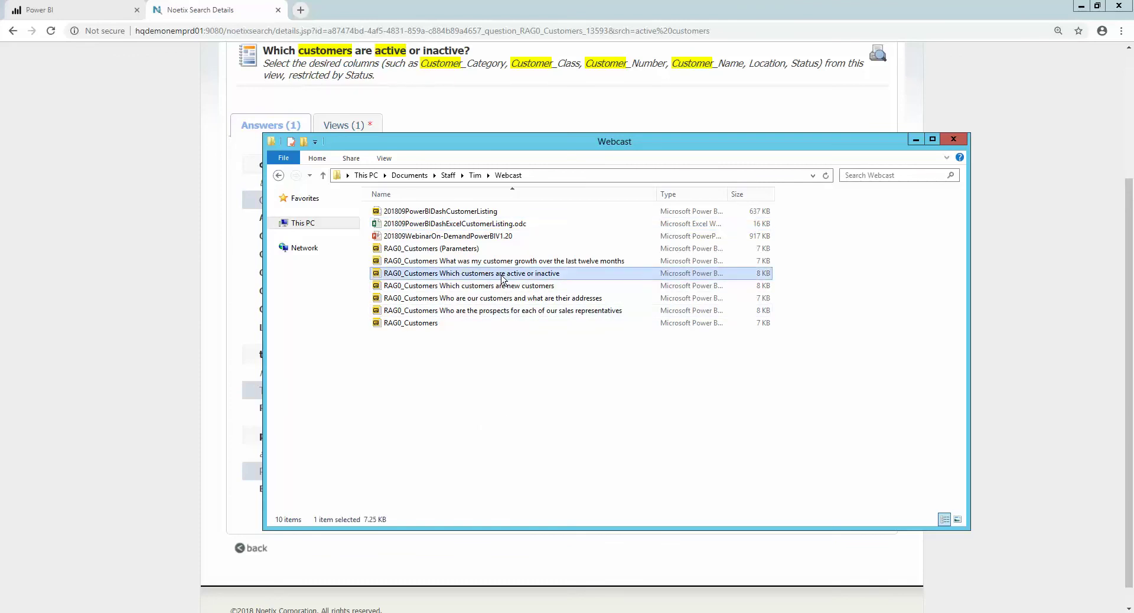
double_click(502, 279)
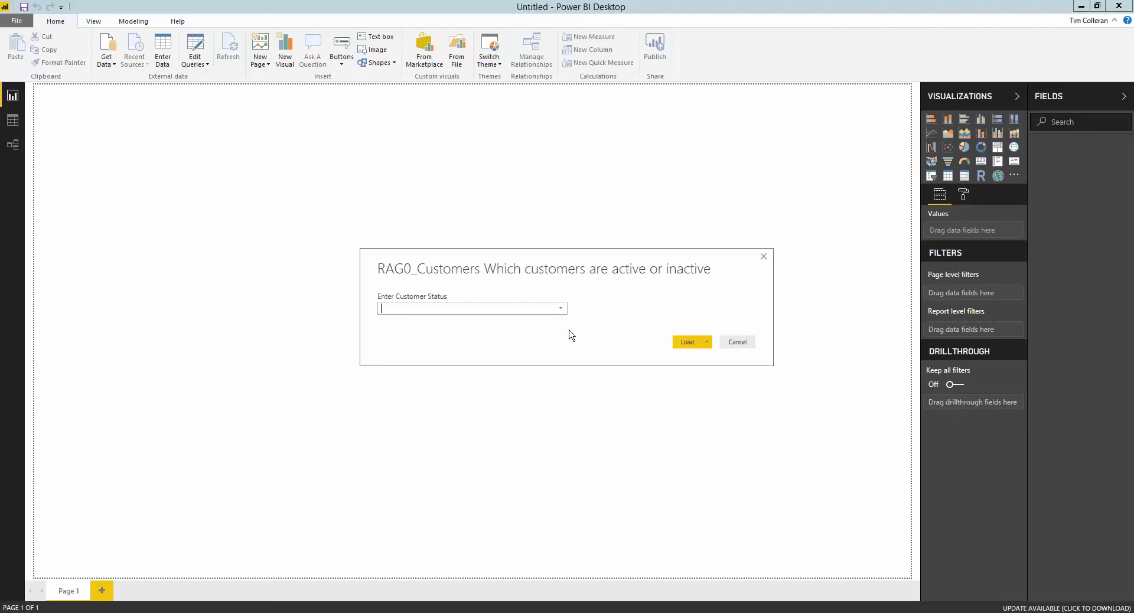
Set the customer status parameter to Active, load the template and apply the pending query changes
click(560, 309)
click(423, 323)
click(685, 343)
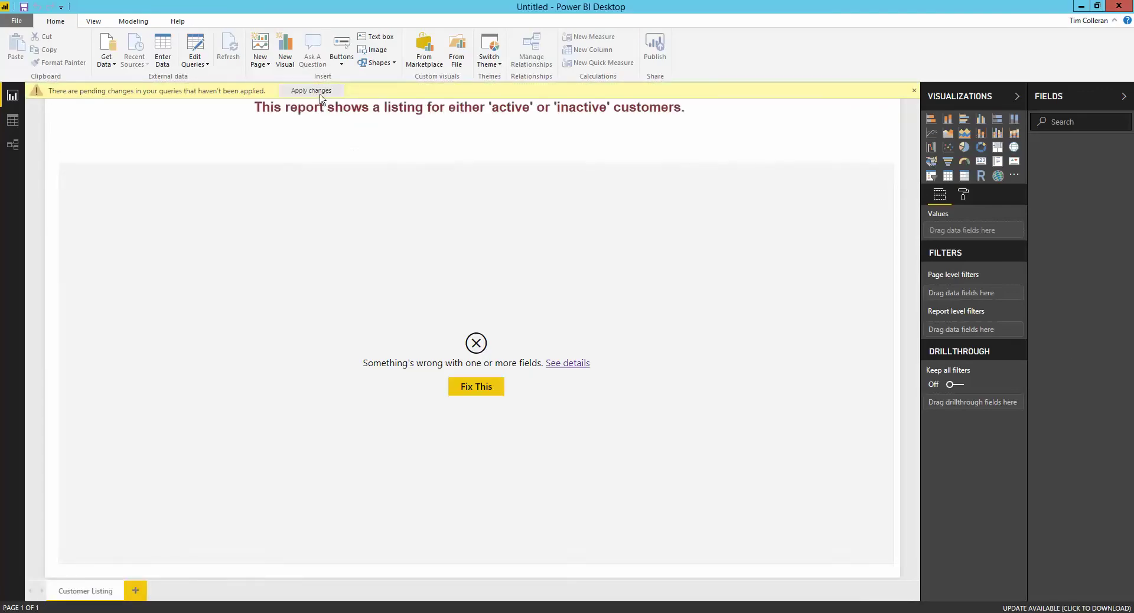
click(319, 94)
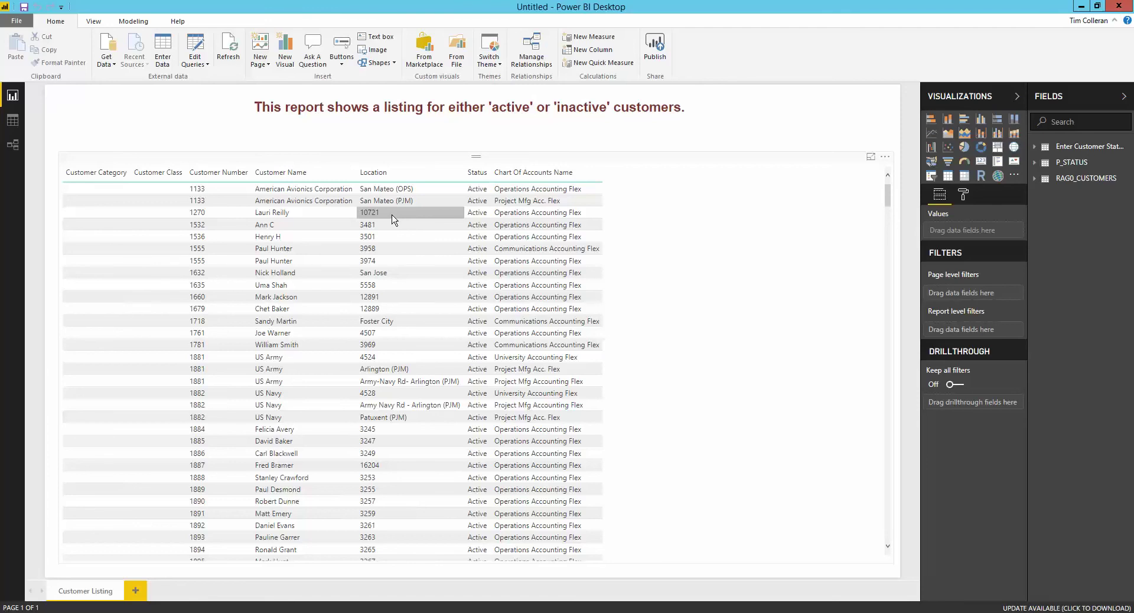
Shrink the customer table to the lower part of the page and add a map above it with City from RAG0_CUSTOMERS as location
drag(479, 158, 481, 377)
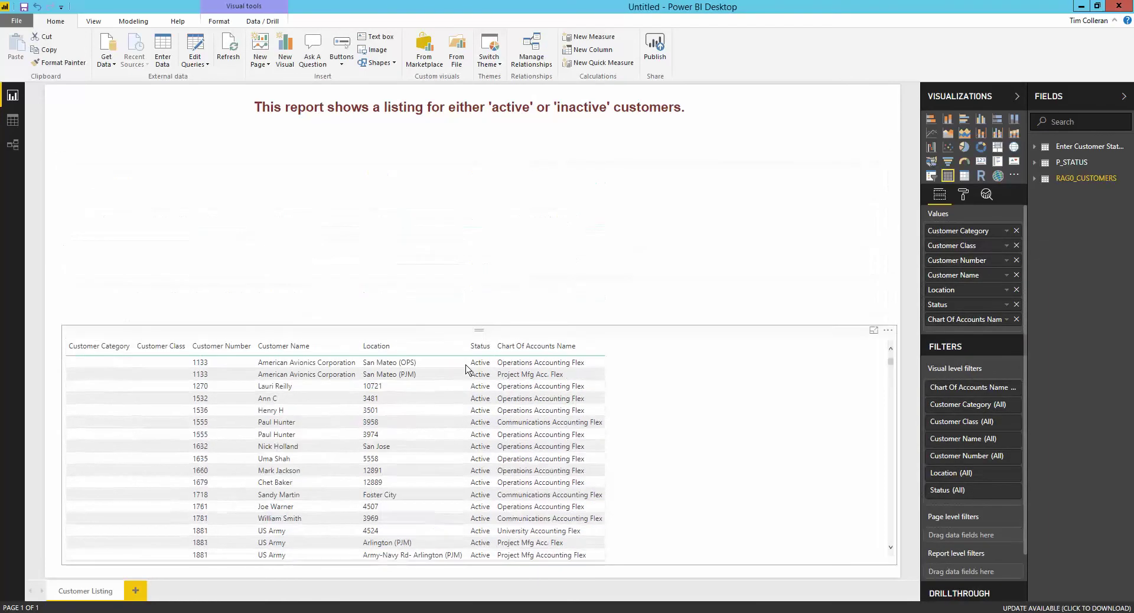
click(324, 207)
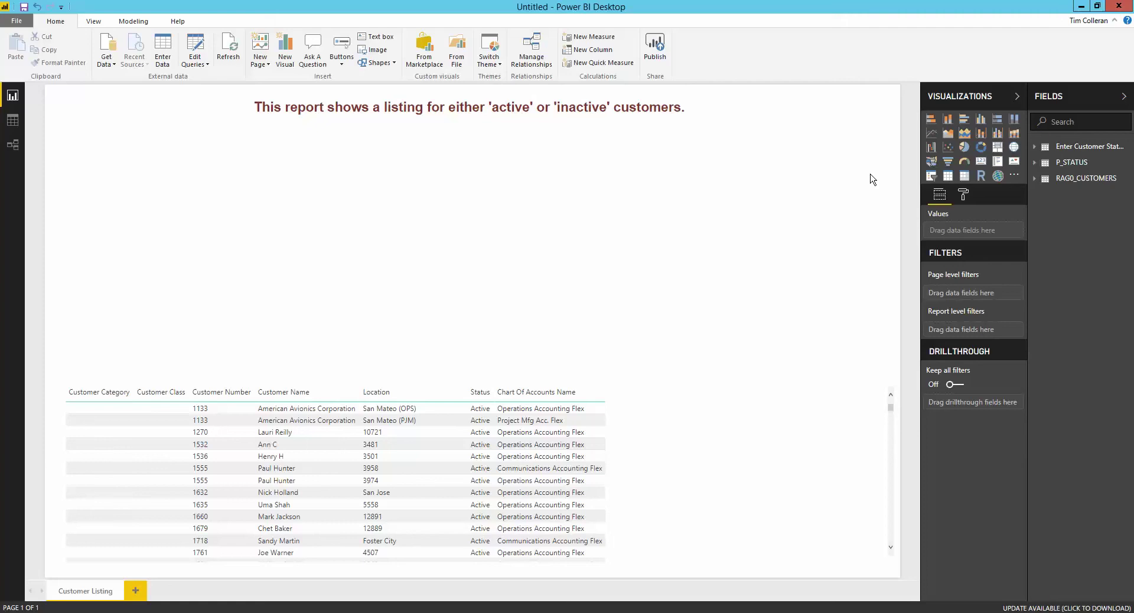
click(1013, 147)
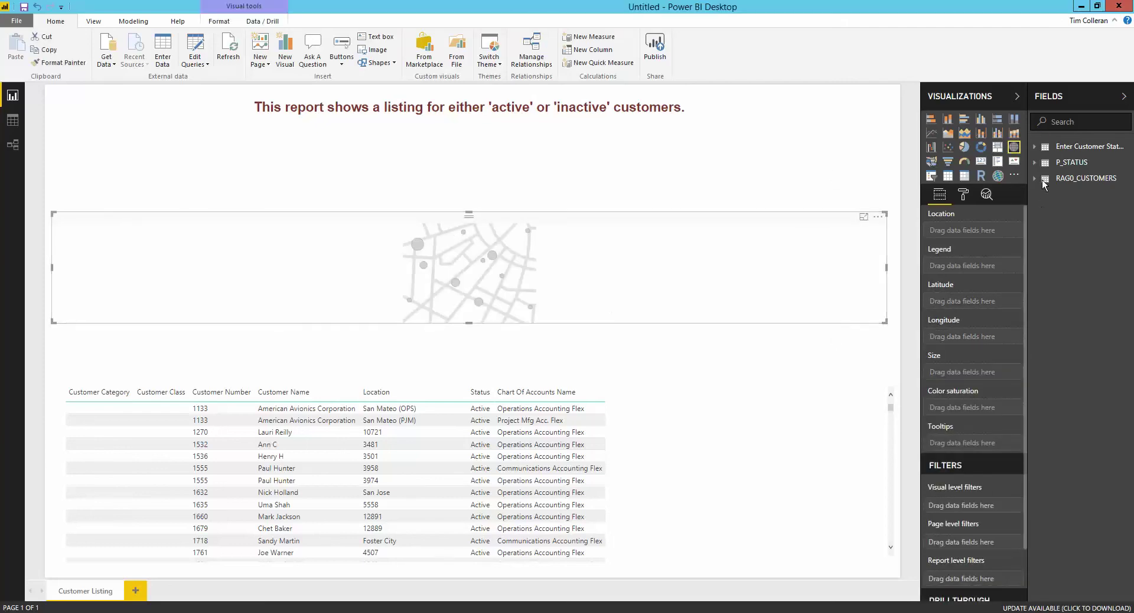
click(1035, 179)
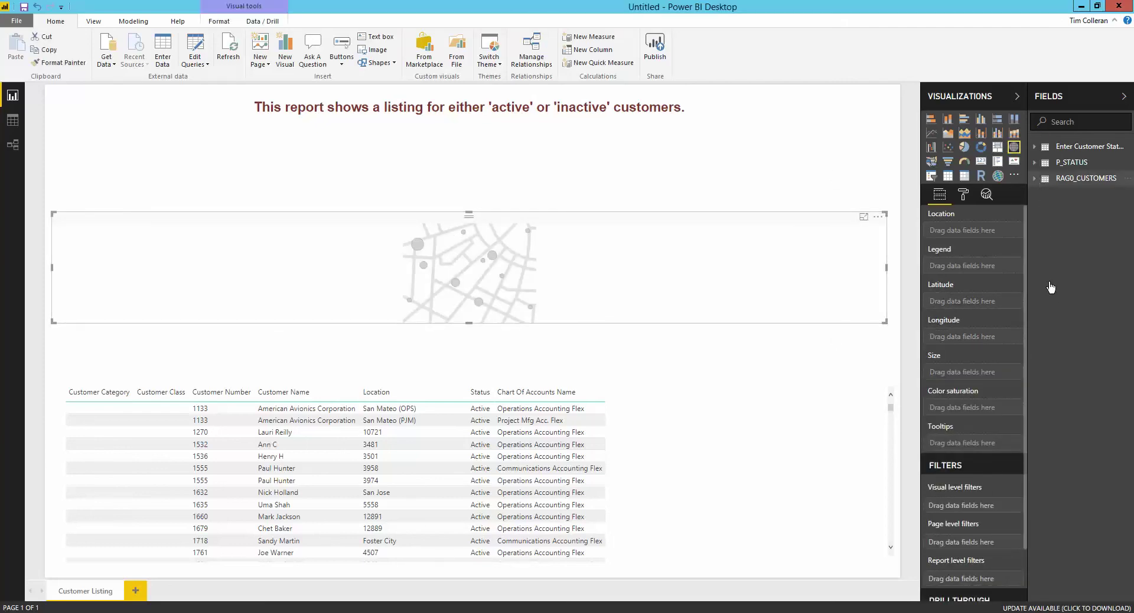
click(1052, 273)
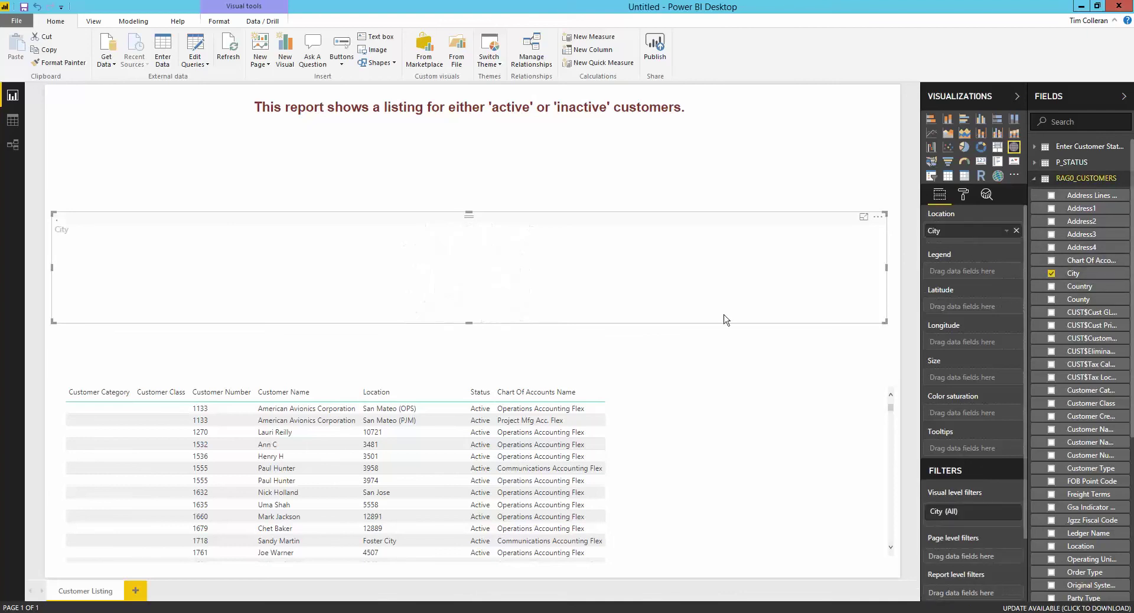